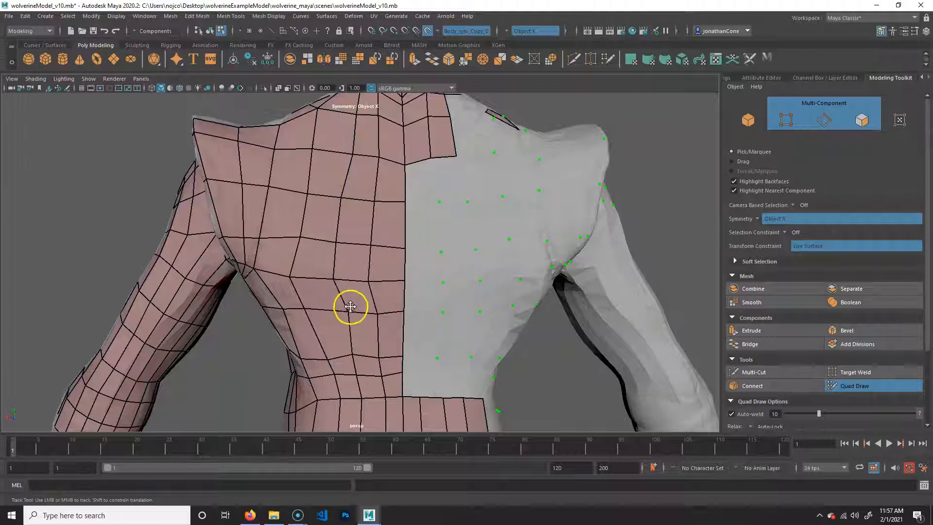
Relax the Quad Draw topology across the left half of the back, from the shoulder blade down to the waist.
{"action": "middle_click_drag", "start_coordinate": [385, 362], "coordinate": [393, 286], "text": "alt"}
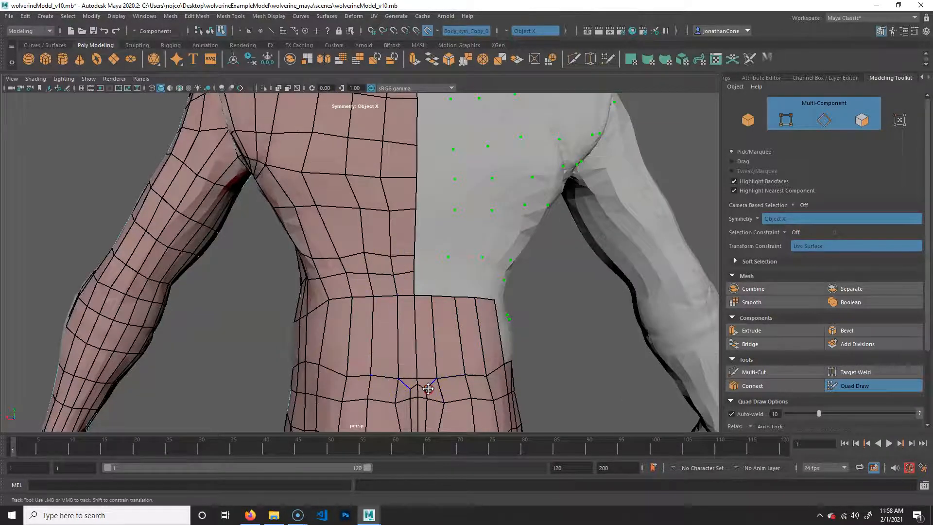
{"action": "middle_click_drag", "start_coordinate": [423, 385], "coordinate": [424, 239], "text": "alt"}
{"action": "middle_click_drag", "start_coordinate": [358, 397], "coordinate": [383, 444], "text": "alt"}
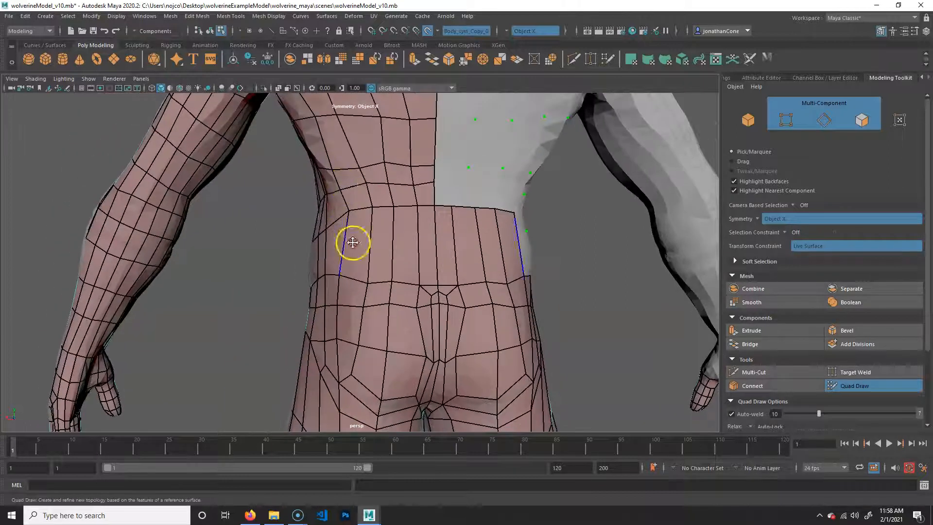
{"action": "middle_click_drag", "start_coordinate": [352, 241], "coordinate": [362, 330], "text": "alt"}
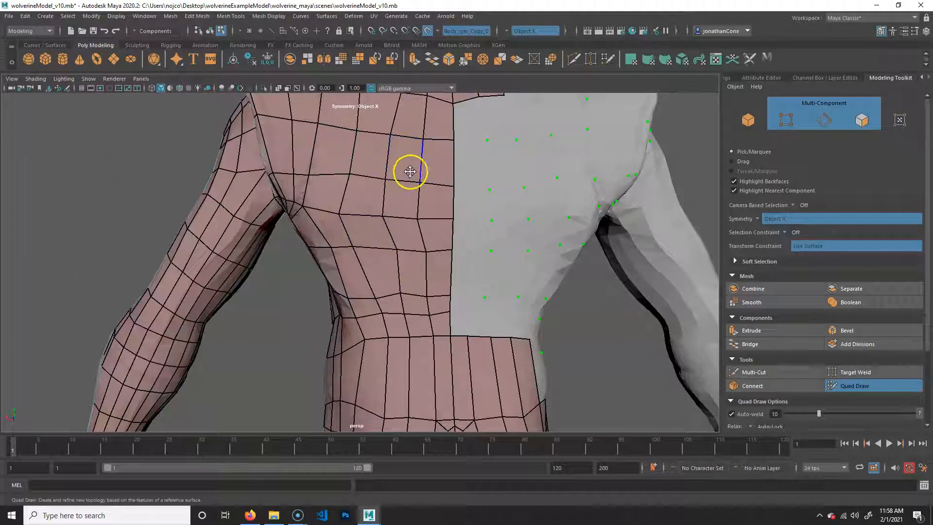
{"action": "middle_click_drag", "start_coordinate": [409, 218], "coordinate": [412, 256], "text": "alt"}
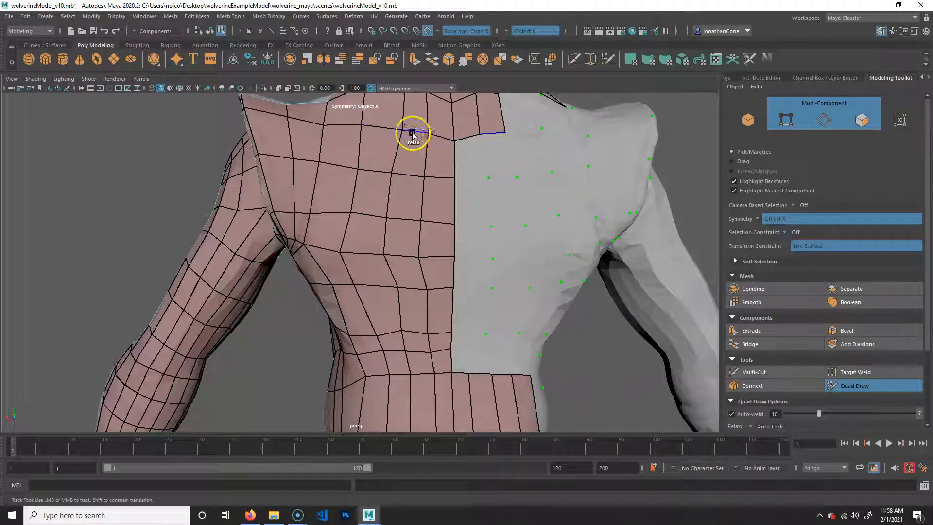
{"action": "left_click", "coordinate": [390, 245], "text": "shift"}
{"action": "mouse_move", "coordinate": [371, 245]}
{"action": "left_mouse_down", "text": "shift"}
{"action": "mouse_move", "coordinate": [333, 264]}
{"action": "mouse_move", "coordinate": [366, 239]}
{"action": "mouse_move", "coordinate": [389, 293]}
{"action": "mouse_move", "coordinate": [430, 207]}
{"action": "mouse_move", "coordinate": [410, 287]}
{"action": "mouse_move", "coordinate": [356, 210]}
{"action": "mouse_move", "coordinate": [419, 308]}
{"action": "mouse_move", "coordinate": [380, 348]}
{"action": "mouse_move", "coordinate": [396, 316]}
{"action": "mouse_move", "coordinate": [349, 336]}
{"action": "left_mouse_up", "text": "shift"}
{"action": "mouse_move", "coordinate": [441, 323]}
{"action": "left_mouse_down", "text": "shift"}
{"action": "mouse_move", "coordinate": [364, 374]}
{"action": "mouse_move", "coordinate": [450, 367]}
{"action": "left_mouse_up", "text": "shift"}
Even out the quads on the lower back just above the hips by relaxing them.
{"action": "middle_click_drag", "start_coordinate": [495, 400], "coordinate": [492, 281], "text": "alt"}
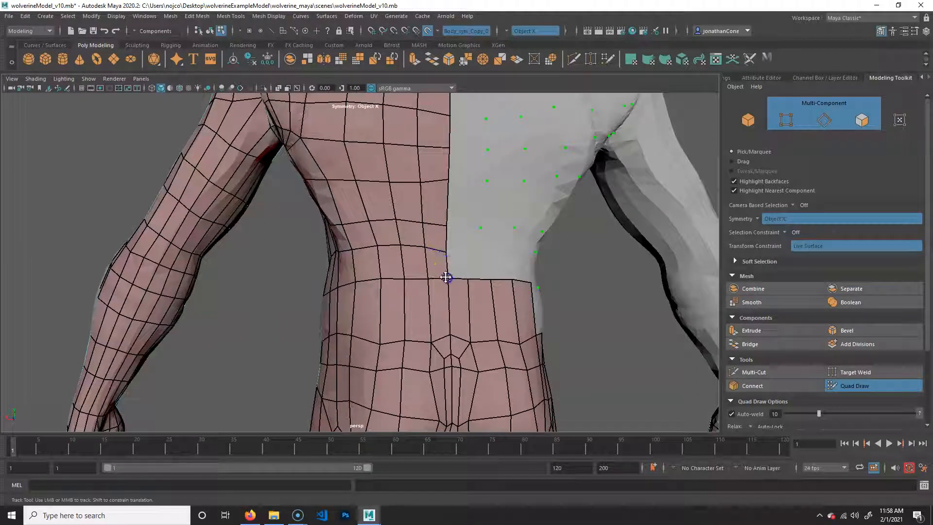
{"action": "left_click_drag", "start_coordinate": [439, 250], "coordinate": [421, 235], "text": "shift"}
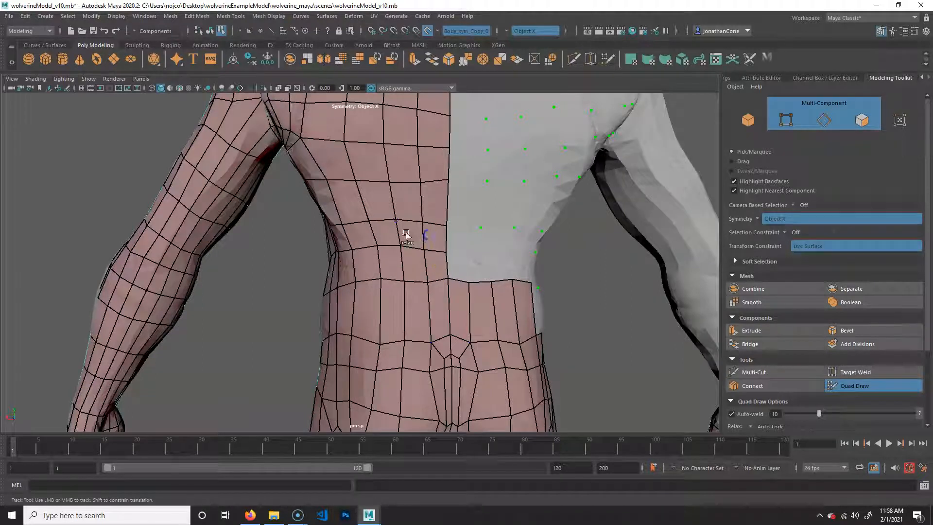
{"action": "mouse_move", "coordinate": [363, 236]}
{"action": "left_mouse_down", "text": "shift"}
{"action": "mouse_move", "coordinate": [415, 262]}
{"action": "mouse_move", "coordinate": [333, 224]}
{"action": "mouse_move", "coordinate": [367, 204]}
{"action": "left_mouse_up", "text": "shift"}
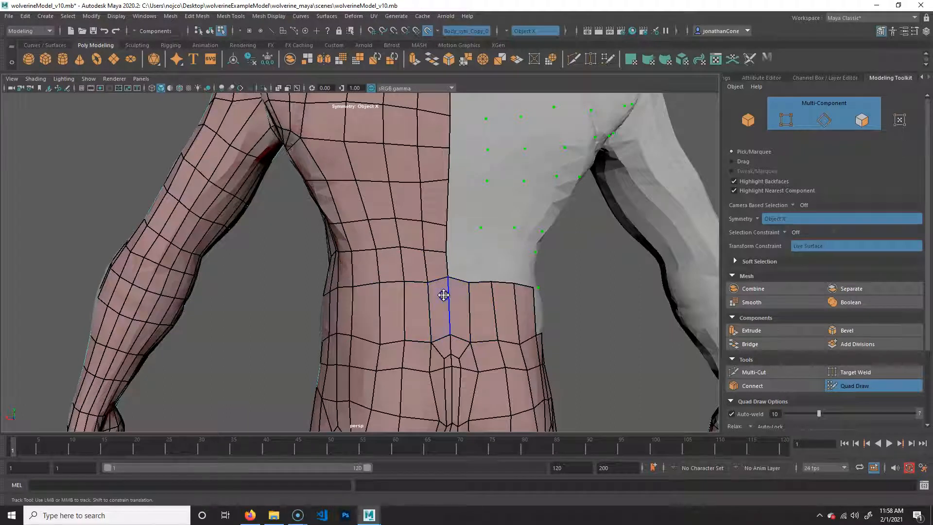
Relax the uneven quads along the side of the torso and across the abdomen.
{"action": "left_click_drag", "start_coordinate": [443, 295], "coordinate": [443, 294], "text": "alt"}
{"action": "left_click_drag", "start_coordinate": [383, 346], "coordinate": [377, 335], "text": "alt"}
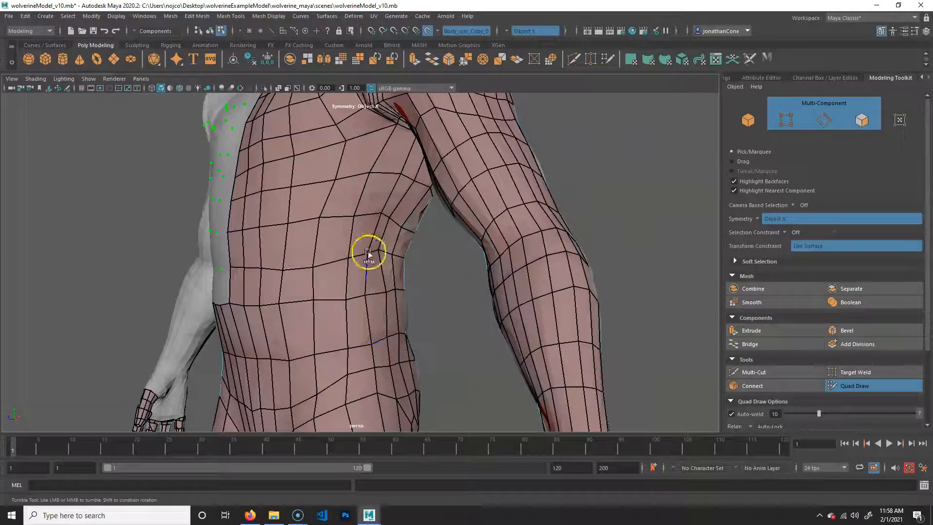
{"action": "mouse_move", "coordinate": [371, 284]}
{"action": "left_mouse_down", "text": "shift"}
{"action": "mouse_move", "coordinate": [389, 227]}
{"action": "mouse_move", "coordinate": [389, 273]}
{"action": "mouse_move", "coordinate": [369, 271]}
{"action": "left_mouse_up", "text": "shift"}
{"action": "mouse_move", "coordinate": [303, 274]}
{"action": "left_mouse_down", "text": "shift"}
{"action": "mouse_move", "coordinate": [299, 241]}
{"action": "mouse_move", "coordinate": [271, 325]}
{"action": "mouse_move", "coordinate": [291, 297]}
{"action": "left_mouse_up", "text": "shift"}
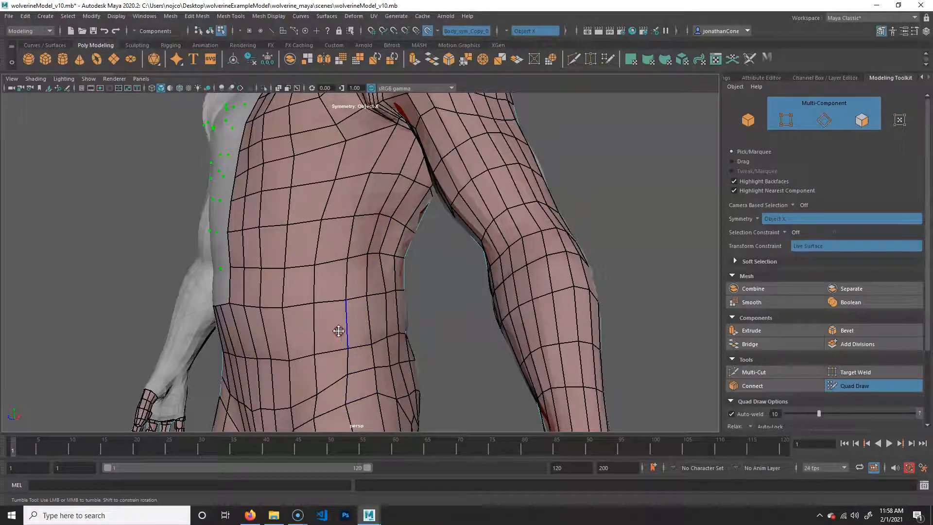
Smooth the edge flow at the back of the neck and across the upper back with Relax.
{"action": "middle_click_drag", "start_coordinate": [345, 321], "coordinate": [343, 373], "text": "alt"}
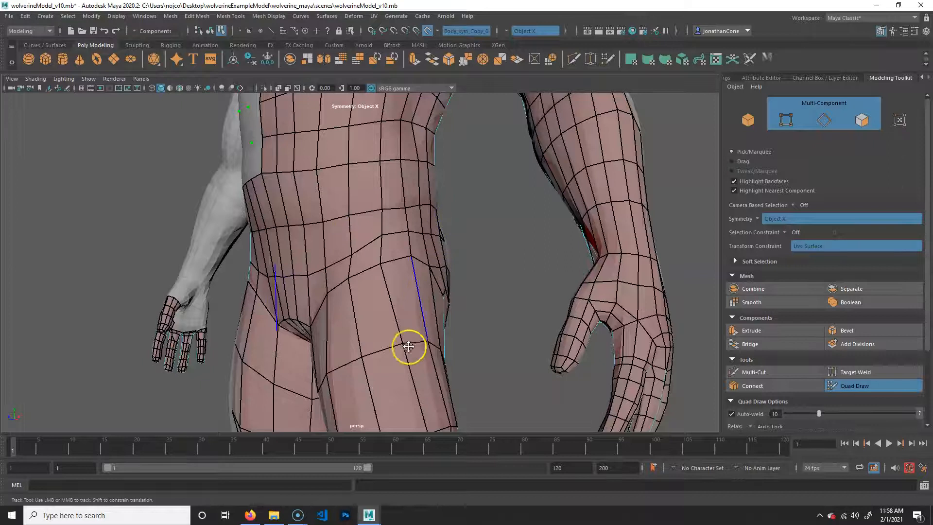
{"action": "mouse_move", "coordinate": [418, 243]}
{"action": "left_mouse_down", "text": "alt"}
{"action": "mouse_move", "coordinate": [456, 286]}
{"action": "mouse_move", "coordinate": [424, 319]}
{"action": "left_mouse_up", "text": "alt"}
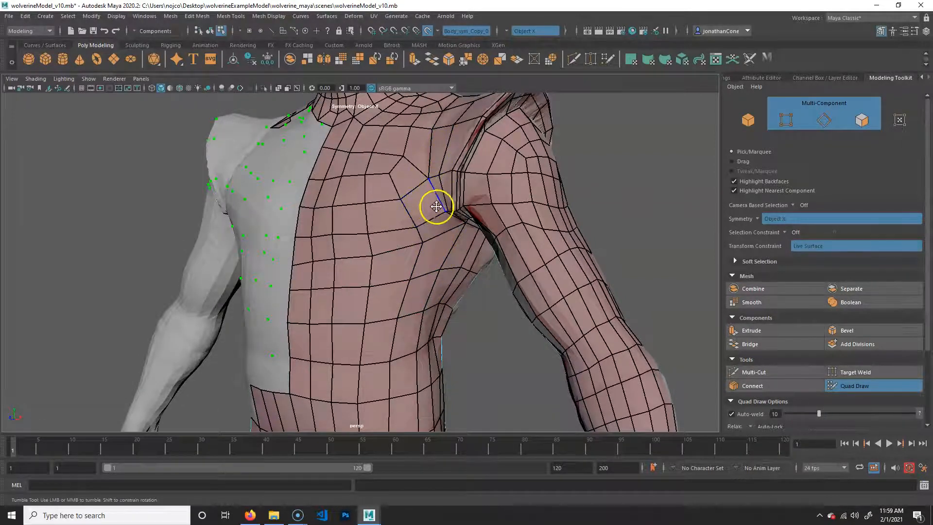
{"action": "middle_click_drag", "start_coordinate": [433, 204], "coordinate": [452, 204], "text": "alt"}
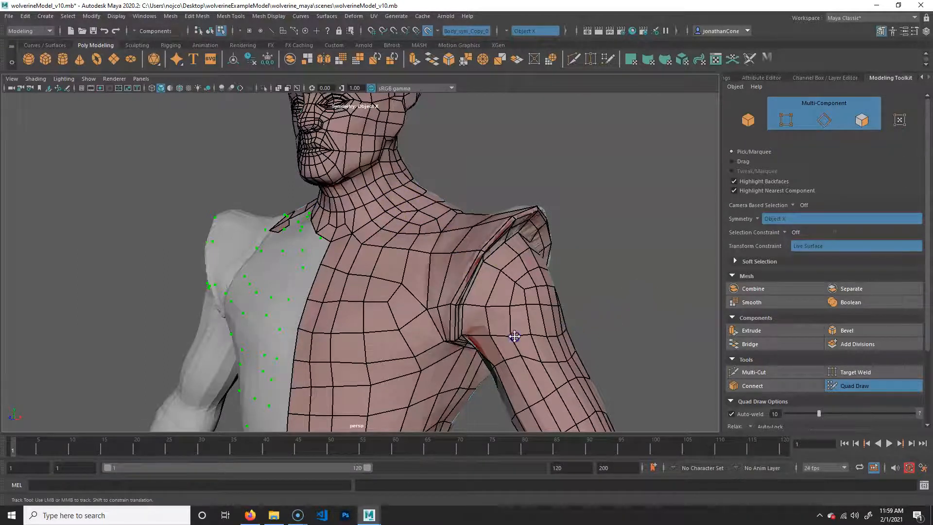
{"action": "left_click_drag", "start_coordinate": [492, 335], "coordinate": [370, 275], "text": "alt"}
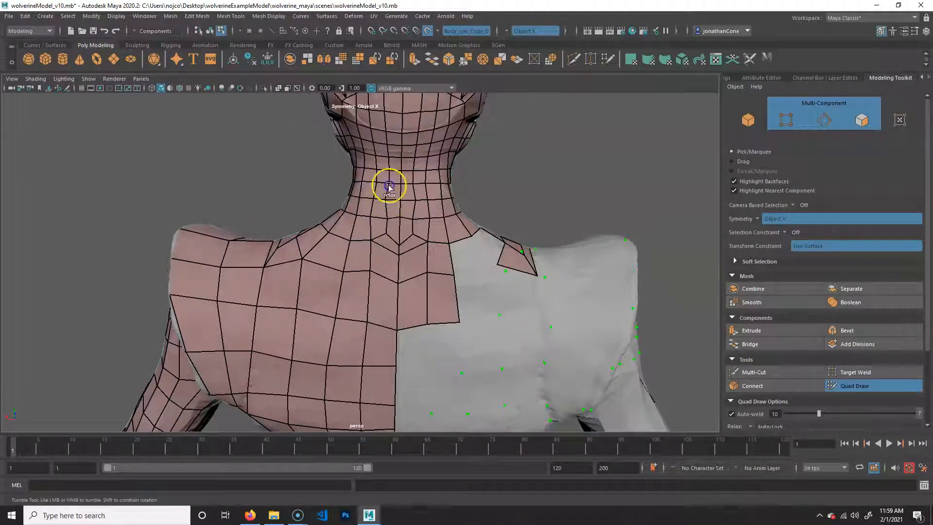
{"action": "mouse_move", "coordinate": [385, 200]}
{"action": "left_mouse_down", "text": "shift"}
{"action": "mouse_move", "coordinate": [402, 197]}
{"action": "mouse_move", "coordinate": [340, 263]}
{"action": "mouse_move", "coordinate": [370, 237]}
{"action": "mouse_move", "coordinate": [386, 252]}
{"action": "mouse_move", "coordinate": [334, 240]}
{"action": "mouse_move", "coordinate": [377, 214]}
{"action": "mouse_move", "coordinate": [369, 267]}
{"action": "mouse_move", "coordinate": [319, 297]}
{"action": "mouse_move", "coordinate": [371, 295]}
{"action": "mouse_move", "coordinate": [277, 317]}
{"action": "mouse_move", "coordinate": [343, 313]}
{"action": "mouse_move", "coordinate": [273, 337]}
{"action": "left_mouse_up", "text": "shift"}
{"action": "left_click", "coordinate": [371, 203], "text": "shift"}
Relax the quads on the backs of the thighs down to the knees.
{"action": "right_click_drag", "start_coordinate": [402, 357], "coordinate": [340, 356], "text": "alt"}
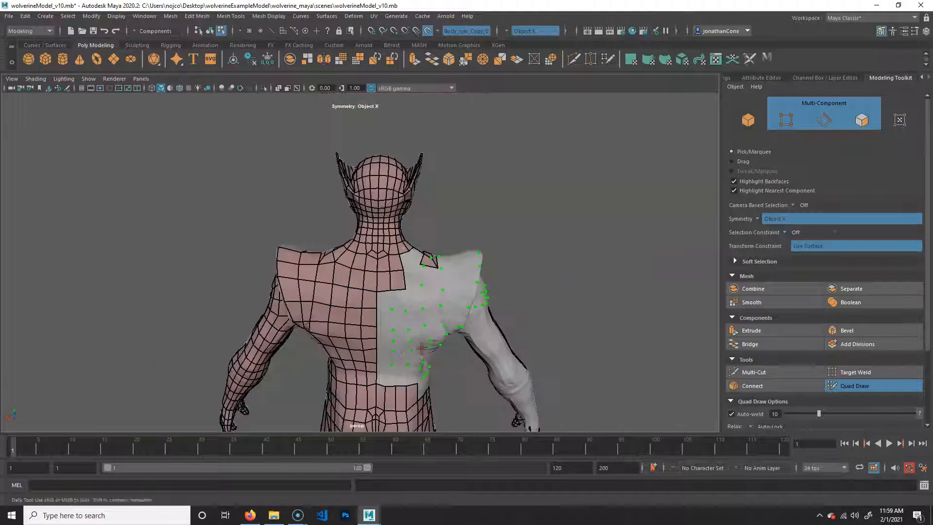
{"action": "middle_click_drag", "start_coordinate": [435, 408], "coordinate": [435, 304], "text": "alt"}
{"action": "left_click_drag", "start_coordinate": [435, 304], "coordinate": [443, 279], "text": "alt"}
{"action": "middle_click_drag", "start_coordinate": [443, 279], "coordinate": [437, 140], "text": "alt"}
{"action": "right_click_drag", "start_coordinate": [296, 214], "coordinate": [375, 206], "text": "alt"}
{"action": "middle_click_drag", "start_coordinate": [323, 258], "coordinate": [335, 325], "text": "alt"}
{"action": "right_click_drag", "start_coordinate": [324, 258], "coordinate": [375, 250], "text": "alt"}
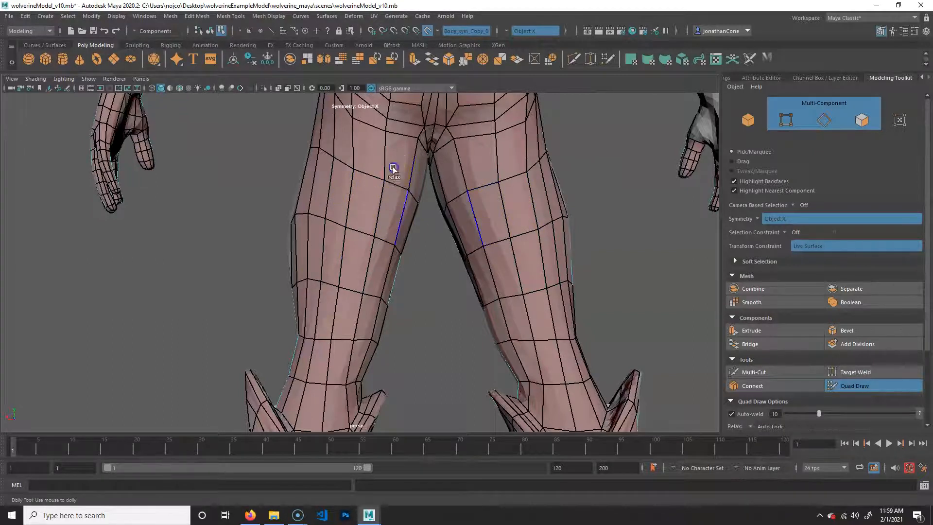
{"action": "mouse_move", "coordinate": [352, 195]}
{"action": "left_mouse_down", "text": "shift"}
{"action": "mouse_move", "coordinate": [334, 168]}
{"action": "mouse_move", "coordinate": [369, 220]}
{"action": "left_mouse_up", "text": "shift"}
{"action": "mouse_move", "coordinate": [315, 298]}
{"action": "left_mouse_down", "text": "shift"}
{"action": "mouse_move", "coordinate": [377, 333]}
{"action": "mouse_move", "coordinate": [333, 277]}
{"action": "mouse_move", "coordinate": [310, 196]}
{"action": "left_mouse_up", "text": "shift"}
{"action": "mouse_move", "coordinate": [471, 384]}
{"action": "left_mouse_down", "text": "shift"}
{"action": "mouse_move", "coordinate": [468, 194]}
{"action": "mouse_move", "coordinate": [468, 318]}
{"action": "left_mouse_up", "text": "shift"}
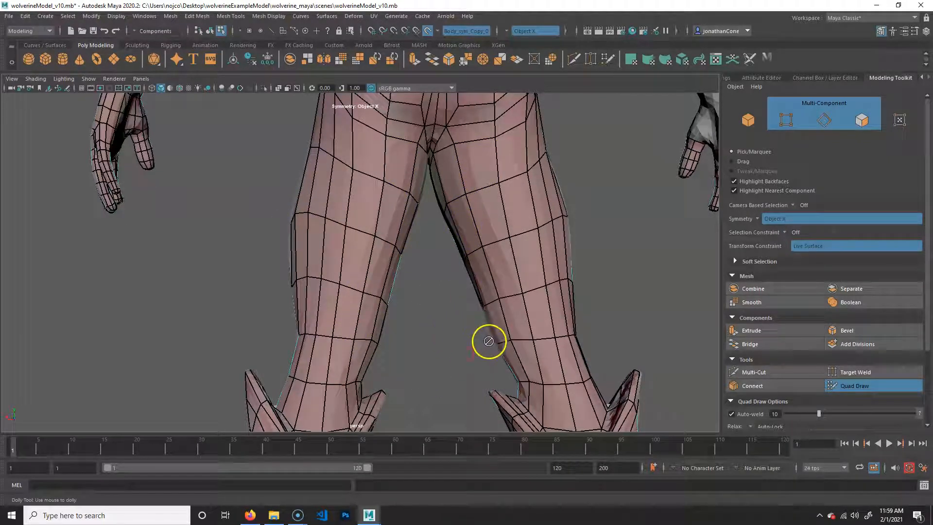
Relax the mesh on the lower leg between the calf and the ankle.
{"action": "middle_click_drag", "start_coordinate": [454, 248], "coordinate": [454, 97], "text": "alt"}
{"action": "left_click_drag", "start_coordinate": [424, 310], "coordinate": [390, 291], "text": "alt"}
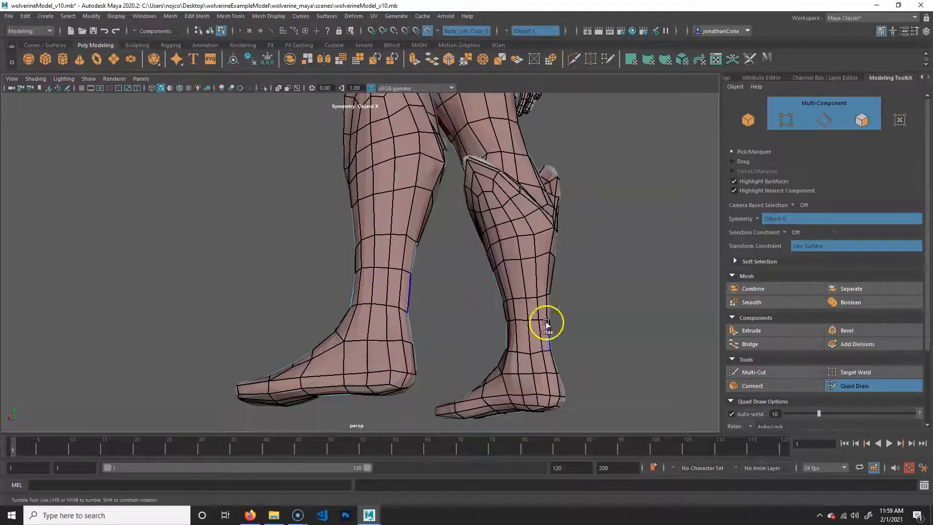
{"action": "left_click_drag", "start_coordinate": [517, 343], "coordinate": [516, 342], "text": "shift"}
{"action": "left_click_drag", "start_coordinate": [542, 289], "coordinate": [531, 294], "text": "shift"}
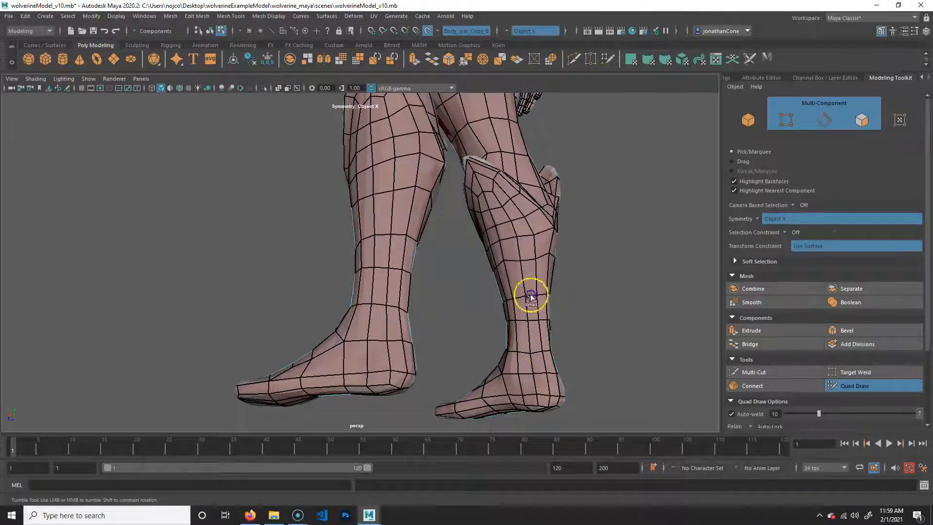
Review the retopologized mesh from the lower legs up over the front of the torso to the head.
{"action": "mouse_move", "coordinate": [554, 334]}
{"action": "left_mouse_down", "text": "alt"}
{"action": "mouse_move", "coordinate": [541, 306]}
{"action": "mouse_move", "coordinate": [572, 315]}
{"action": "mouse_move", "coordinate": [725, 298]}
{"action": "left_mouse_up", "text": "alt"}
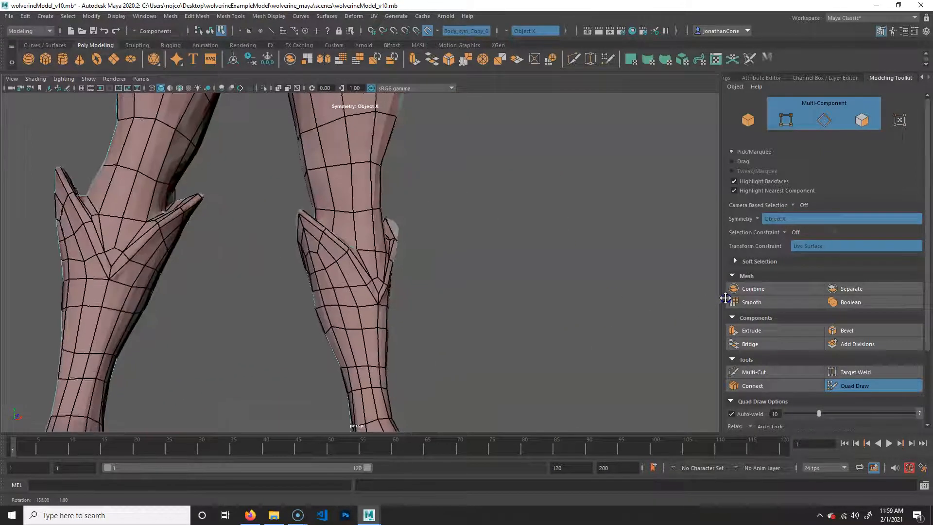
{"action": "middle_click_drag", "start_coordinate": [451, 172], "coordinate": [502, 373], "text": "alt"}
{"action": "left_click", "coordinate": [448, 246]}
{"action": "left_click", "coordinate": [459, 294]}
{"action": "scroll", "coordinate": [331, 238], "scroll_direction": "down", "scroll_amount": 3}
{"action": "middle_click_drag", "start_coordinate": [464, 204], "coordinate": [492, 325], "text": "alt"}
{"action": "left_click_drag", "start_coordinate": [512, 298], "coordinate": [488, 244], "text": "alt"}
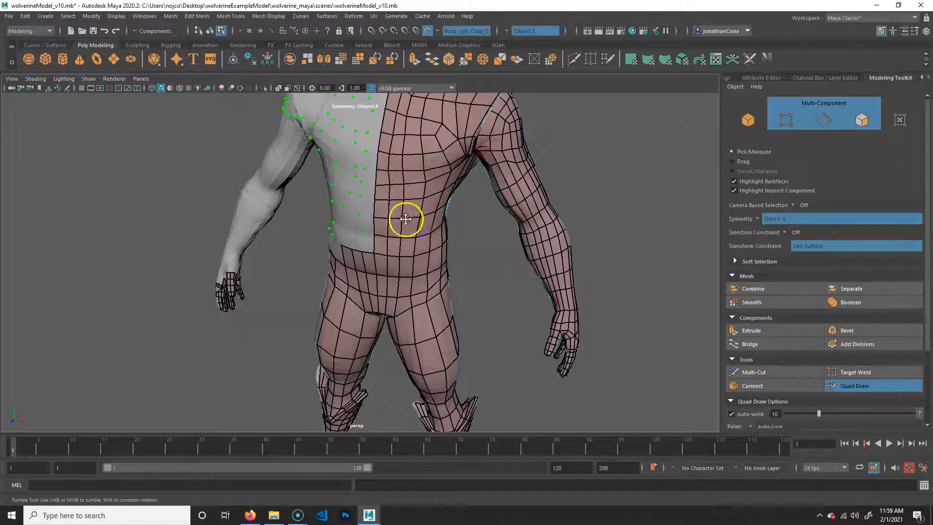
{"action": "middle_click_drag", "start_coordinate": [485, 333], "coordinate": [446, 414], "text": "alt"}
{"action": "middle_click_drag", "start_coordinate": [445, 262], "coordinate": [474, 337], "text": "alt"}
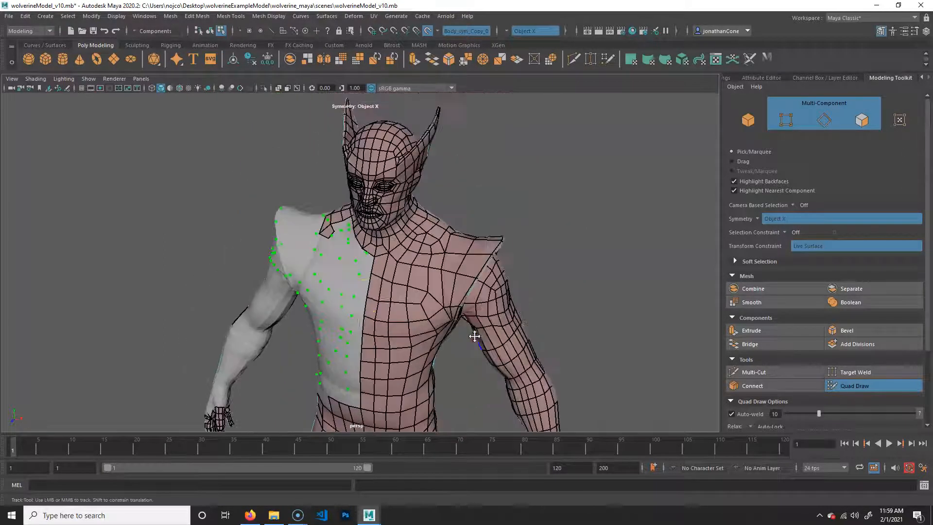
{"action": "scroll", "coordinate": [514, 280], "scroll_direction": "up", "scroll_amount": 8}
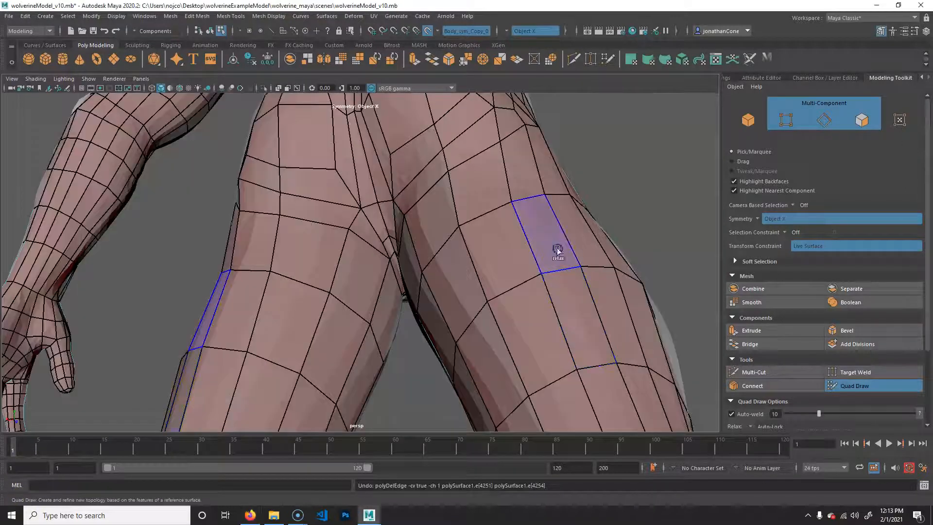
Examine the edge flow on the backs of the legs, the hips and the arm.
{"action": "right_click_drag", "start_coordinate": [375, 269], "coordinate": [363, 237], "text": "alt"}
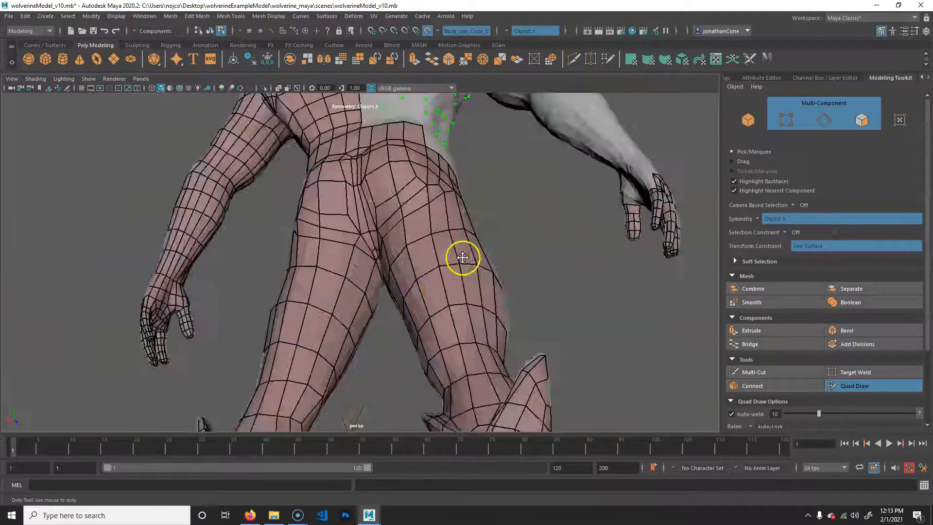
{"action": "middle_click_drag", "start_coordinate": [301, 220], "coordinate": [354, 266], "text": "alt"}
{"action": "right_click_drag", "start_coordinate": [354, 266], "coordinate": [796, 332], "text": "alt"}
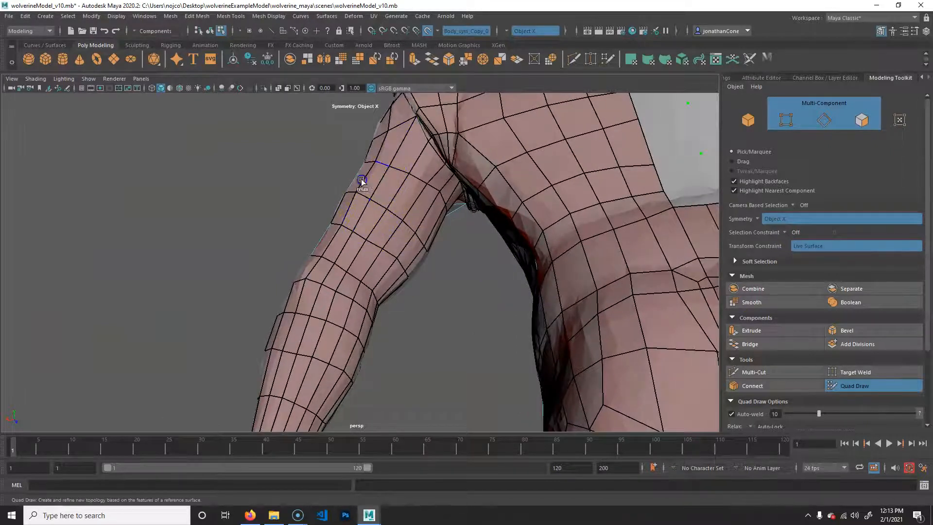
{"action": "middle_click_drag", "start_coordinate": [397, 423], "coordinate": [369, 331], "text": "alt"}
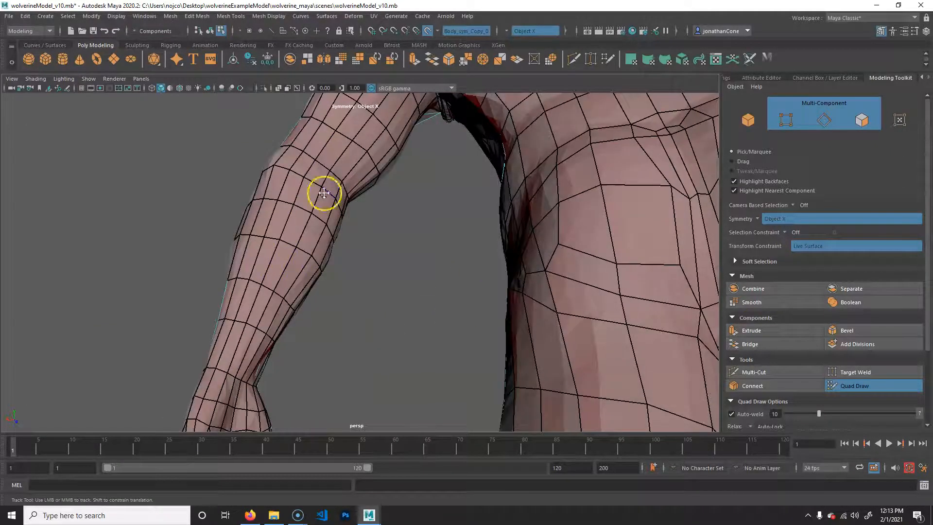
{"action": "right_click_drag", "start_coordinate": [618, 355], "coordinate": [538, 373], "text": "alt"}
{"action": "left_click_drag", "start_coordinate": [517, 326], "coordinate": [647, 357], "text": "alt"}
{"action": "middle_click_drag", "start_coordinate": [314, 286], "coordinate": [367, 266], "text": "alt"}
{"action": "left_click_drag", "start_coordinate": [366, 266], "coordinate": [504, 279], "text": "alt"}
{"action": "middle_click_drag", "start_coordinate": [504, 279], "coordinate": [470, 286], "text": "alt"}
{"action": "left_click_drag", "start_coordinate": [469, 285], "coordinate": [419, 273], "text": "alt"}
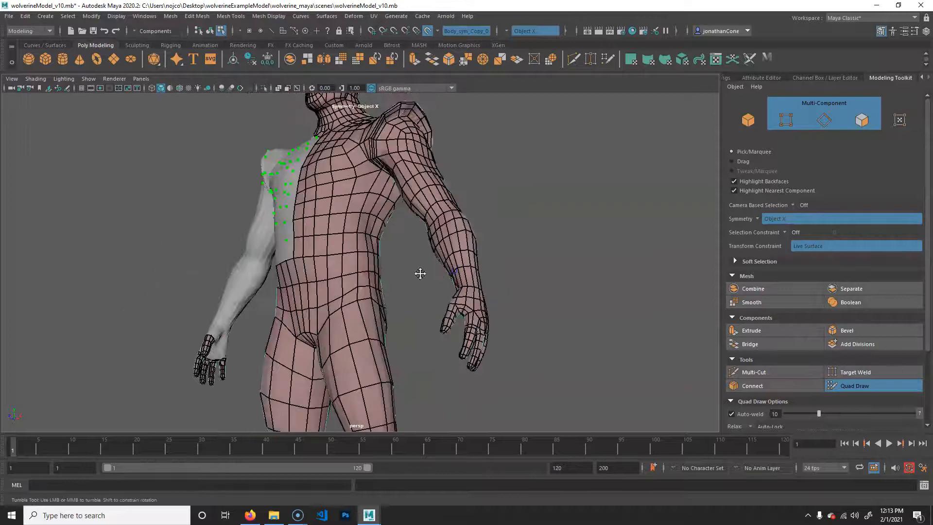
Inspect the topology of the front torso, the hips and the lower legs with their flared boot tops.
{"action": "right_click_drag", "start_coordinate": [418, 272], "coordinate": [462, 267], "text": "alt"}
{"action": "middle_click_drag", "start_coordinate": [462, 267], "coordinate": [432, 256], "text": "alt"}
{"action": "left_click_drag", "start_coordinate": [431, 256], "coordinate": [491, 279], "text": "alt"}
{"action": "right_click_drag", "start_coordinate": [377, 243], "coordinate": [421, 248], "text": "alt"}
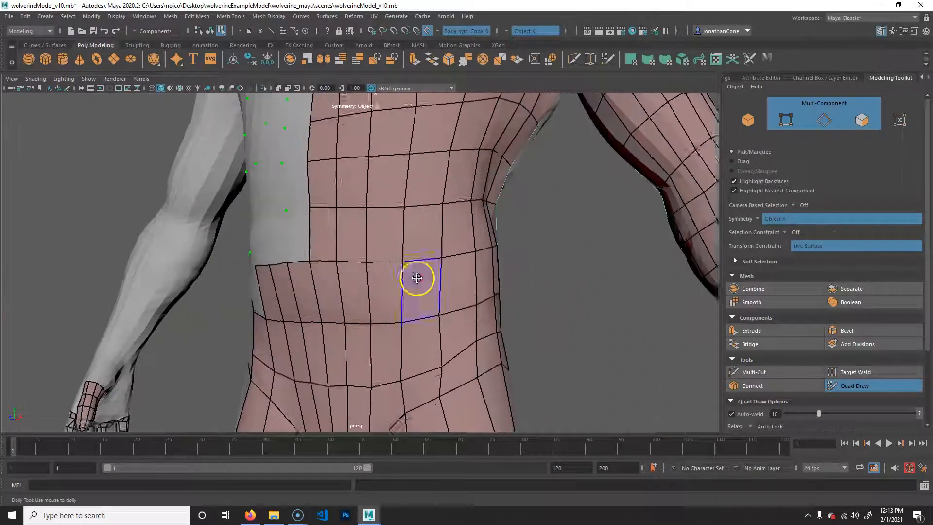
{"action": "middle_click_drag", "start_coordinate": [386, 155], "coordinate": [373, 202], "text": "alt"}
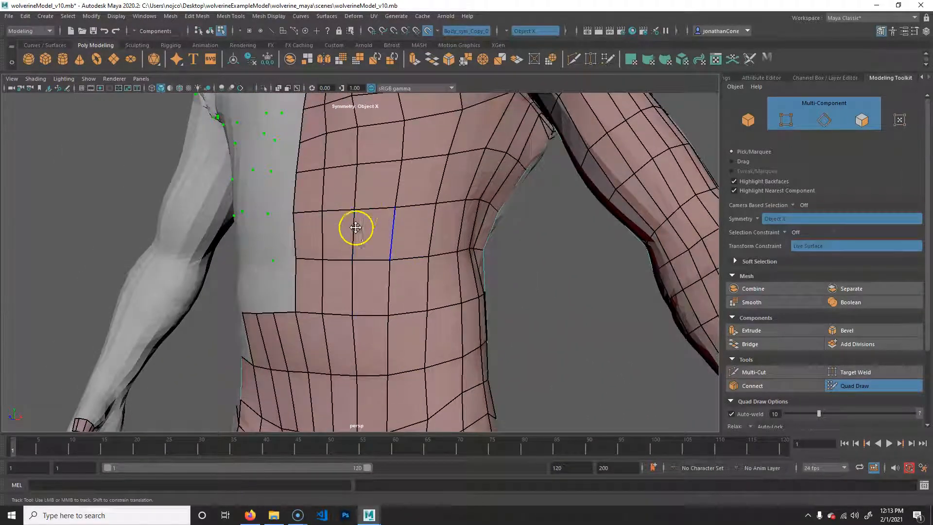
{"action": "middle_click_drag", "start_coordinate": [426, 345], "coordinate": [427, 211], "text": "alt"}
{"action": "left_click_drag", "start_coordinate": [491, 304], "coordinate": [455, 306], "text": "alt"}
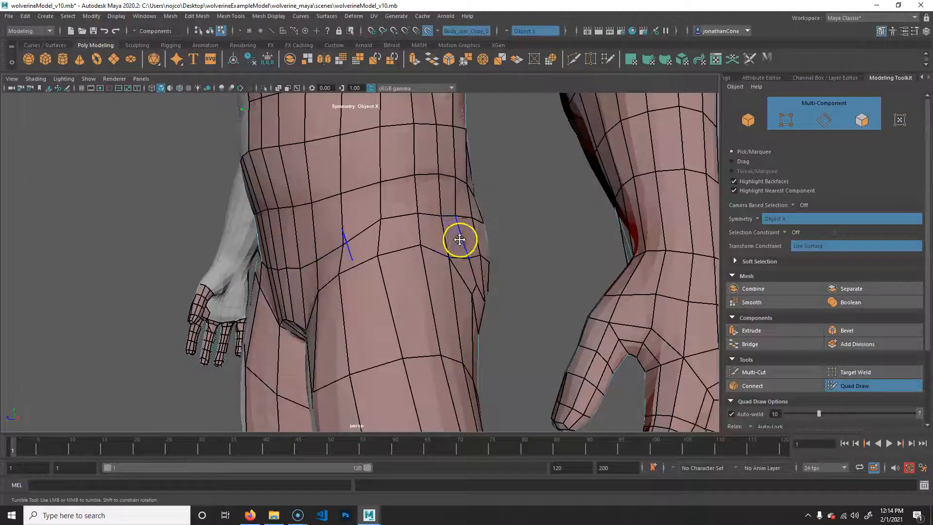
{"action": "middle_click_drag", "start_coordinate": [448, 375], "coordinate": [441, 233], "text": "alt"}
{"action": "left_click_drag", "start_coordinate": [408, 272], "coordinate": [458, 264], "text": "alt"}
{"action": "right_click_drag", "start_coordinate": [458, 264], "coordinate": [312, 262], "text": "alt"}
{"action": "middle_click_drag", "start_coordinate": [446, 354], "coordinate": [448, 127], "text": "alt"}
{"action": "right_click_drag", "start_coordinate": [352, 322], "coordinate": [520, 333], "text": "alt"}
{"action": "middle_click_drag", "start_coordinate": [488, 359], "coordinate": [368, 275], "text": "alt"}
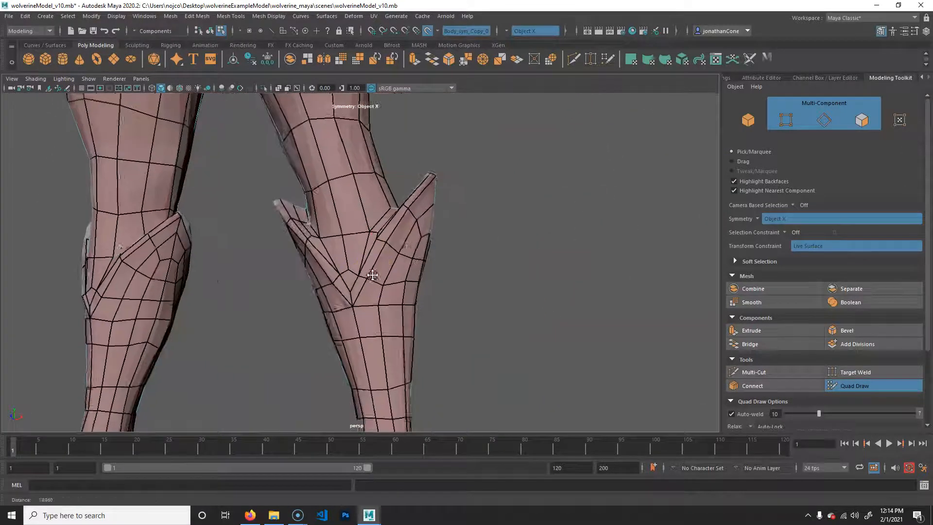
{"action": "right_click_drag", "start_coordinate": [368, 275], "coordinate": [377, 286], "text": "alt"}
{"action": "left_click_drag", "start_coordinate": [435, 200], "coordinate": [228, 204], "text": "alt"}
{"action": "right_click_drag", "start_coordinate": [437, 163], "coordinate": [363, 144], "text": "alt"}
{"action": "left_click_drag", "start_coordinate": [362, 144], "coordinate": [364, 187], "text": "alt"}
{"action": "middle_click_drag", "start_coordinate": [365, 204], "coordinate": [370, 486], "text": "alt"}
{"action": "left_click_drag", "start_coordinate": [391, 344], "coordinate": [597, 326], "text": "alt"}
Reposition the vertices of the horizontal edge row across the lower abdomen above the crotch to even its curve.
{"action": "right_click_drag", "start_coordinate": [297, 291], "coordinate": [387, 301], "text": "alt"}
{"action": "middle_click_drag", "start_coordinate": [273, 365], "coordinate": [407, 308], "text": "alt"}
{"action": "left_click_drag", "start_coordinate": [316, 318], "coordinate": [360, 321], "text": "alt"}
{"action": "right_click_drag", "start_coordinate": [360, 321], "coordinate": [423, 308], "text": "alt"}
{"action": "middle_click_drag", "start_coordinate": [423, 308], "coordinate": [441, 273], "text": "alt"}
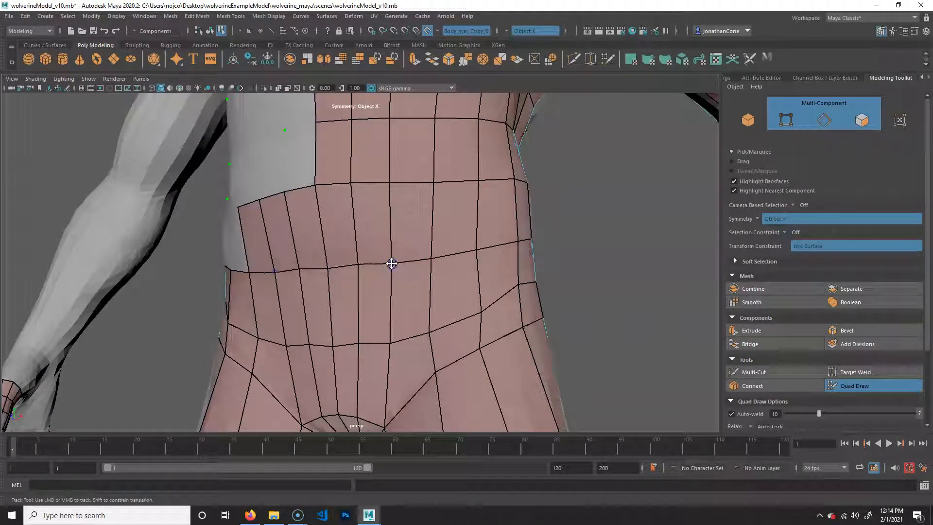
{"action": "middle_click_drag", "start_coordinate": [437, 336], "coordinate": [470, 287], "text": "alt"}
{"action": "mouse_move", "coordinate": [433, 337]}
{"action": "left_mouse_down", "text": "alt"}
{"action": "mouse_move", "coordinate": [446, 334]}
{"action": "mouse_move", "coordinate": [439, 338]}
{"action": "left_mouse_up", "text": "alt"}
{"action": "left_click_drag", "start_coordinate": [403, 285], "coordinate": [403, 283]}
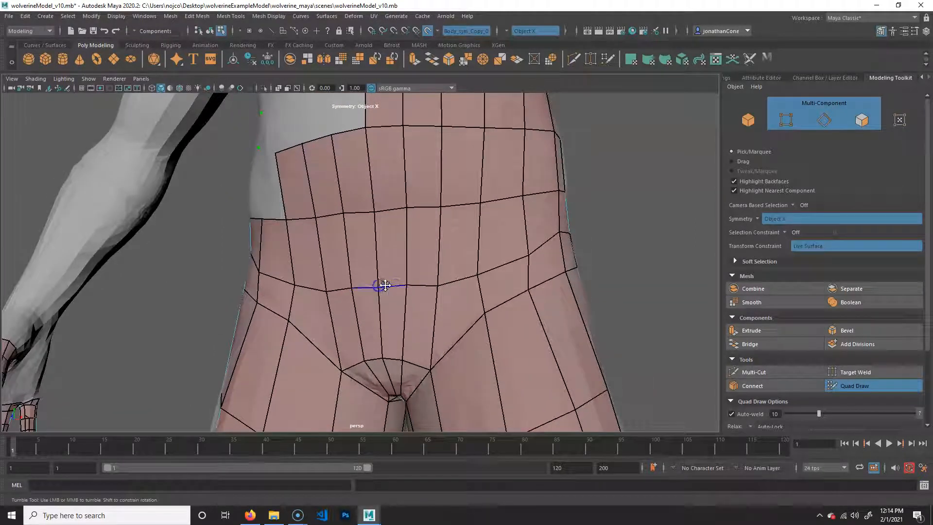
{"action": "left_click_drag", "start_coordinate": [429, 284], "coordinate": [441, 281]}
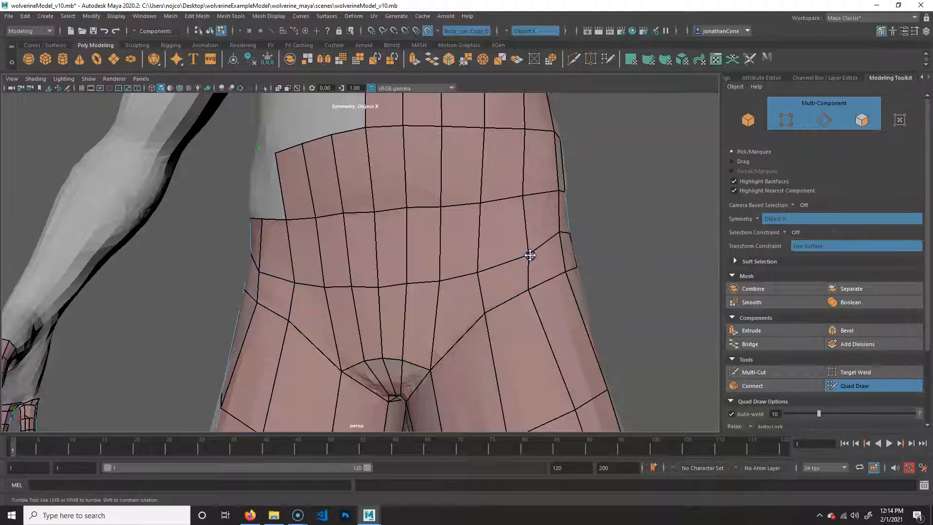
Adjust the vertices of the edge row running around the side of the hip toward the buttock for smoother flow.
{"action": "left_click_drag", "start_coordinate": [603, 257], "coordinate": [558, 260], "text": "alt"}
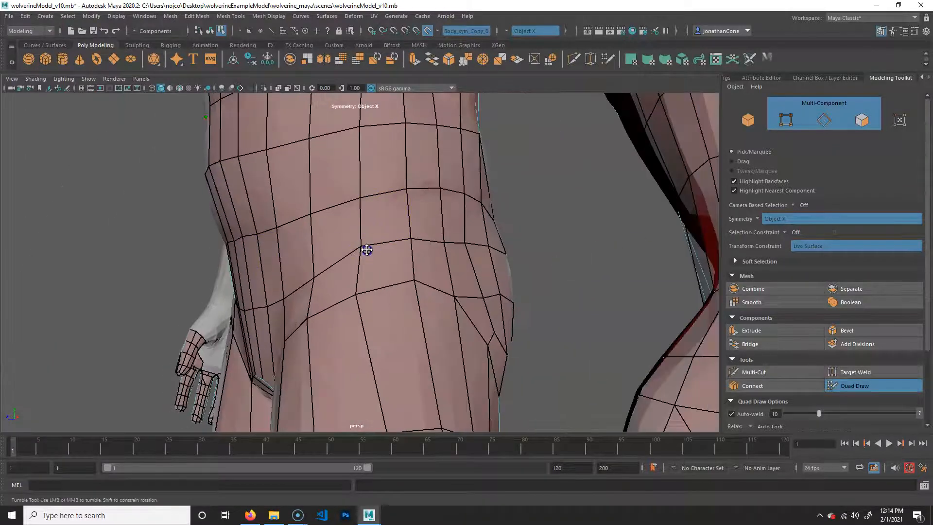
{"action": "left_click_drag", "start_coordinate": [406, 242], "coordinate": [414, 246]}
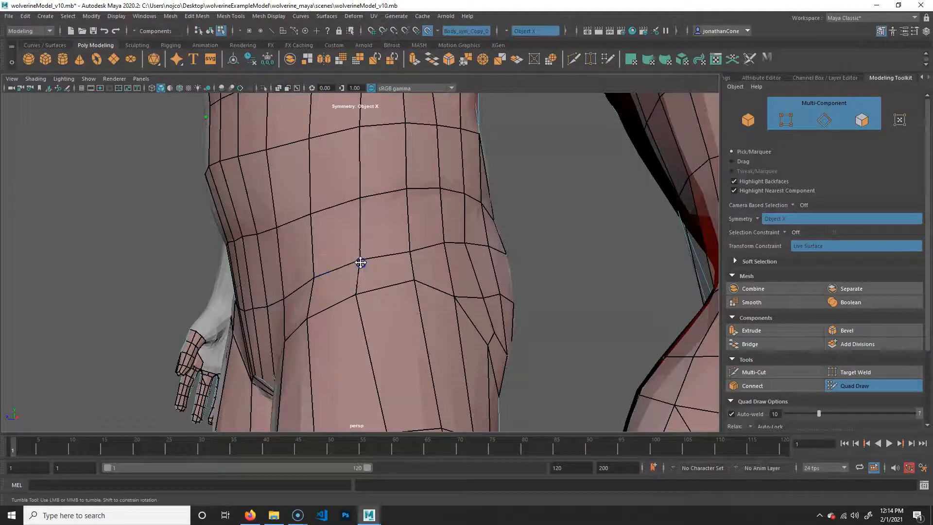
{"action": "left_click", "coordinate": [307, 279], "text": "ctrl+shift"}
{"action": "left_click_drag", "start_coordinate": [493, 279], "coordinate": [431, 271], "text": "alt"}
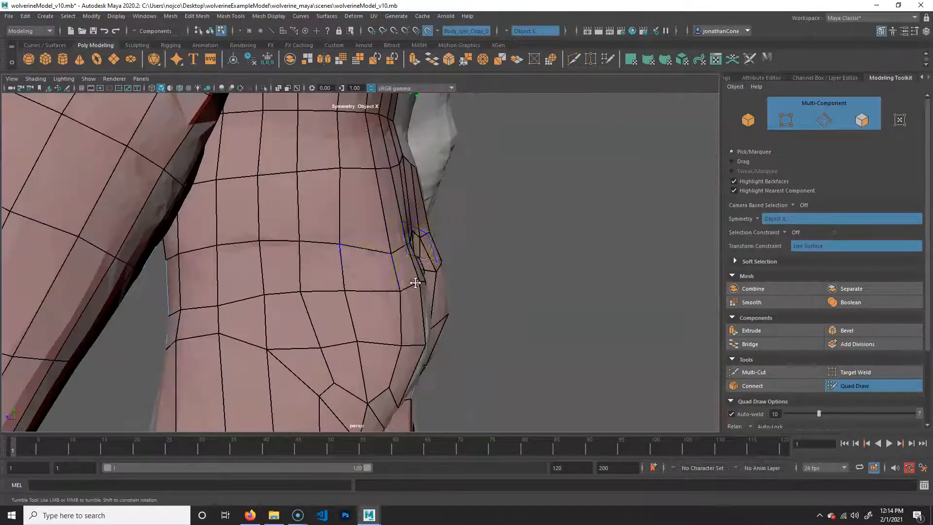
{"action": "left_click_drag", "start_coordinate": [287, 258], "coordinate": [341, 265], "text": "alt"}
{"action": "middle_click_drag", "start_coordinate": [340, 266], "coordinate": [341, 260], "text": "alt"}
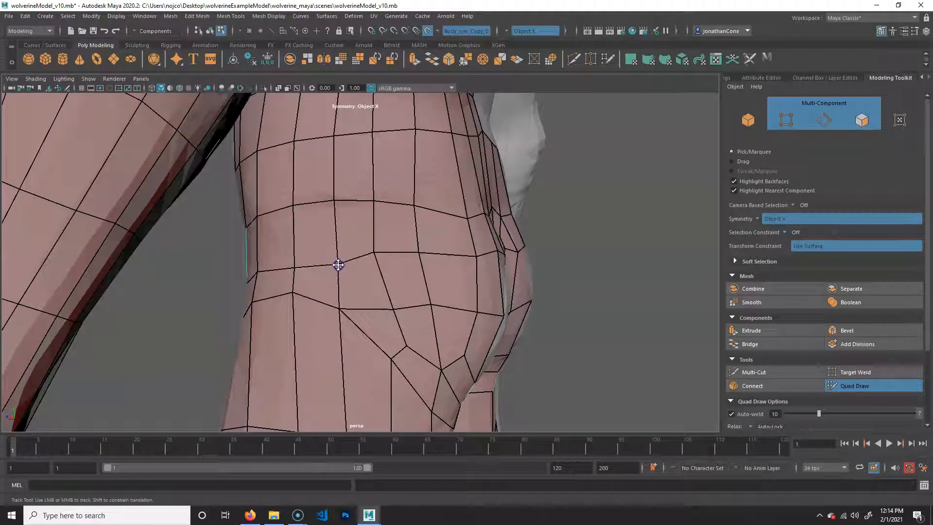
Examine the edge flow across the back of the hips and the front of the waist and pelvis.
{"action": "scroll", "coordinate": [387, 269], "scroll_direction": "down", "scroll_amount": 5}
{"action": "left_click_drag", "start_coordinate": [485, 306], "coordinate": [399, 274], "text": "alt"}
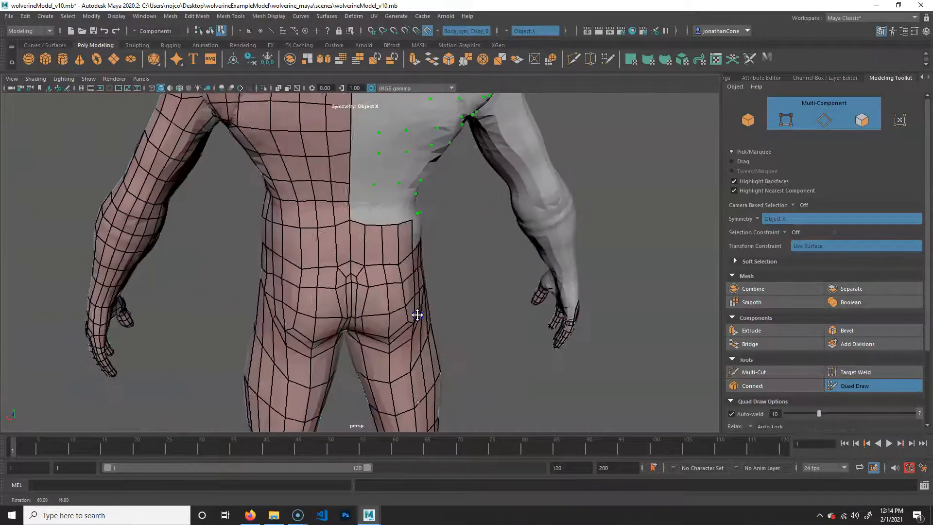
{"action": "left_click_drag", "start_coordinate": [515, 275], "coordinate": [508, 270], "text": "alt"}
{"action": "right_click_drag", "start_coordinate": [391, 244], "coordinate": [472, 263], "text": "alt"}
{"action": "middle_click_drag", "start_coordinate": [473, 262], "coordinate": [472, 289], "text": "alt"}
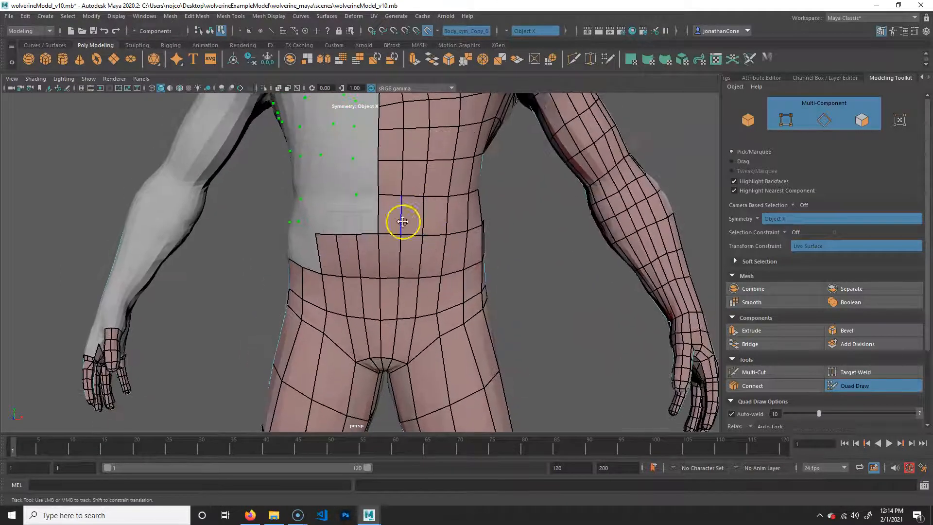
{"action": "left_click_drag", "start_coordinate": [432, 303], "coordinate": [379, 293], "text": "alt"}
{"action": "right_click_drag", "start_coordinate": [379, 294], "coordinate": [402, 286], "text": "alt"}
{"action": "middle_click_drag", "start_coordinate": [420, 323], "coordinate": [402, 324], "text": "alt"}
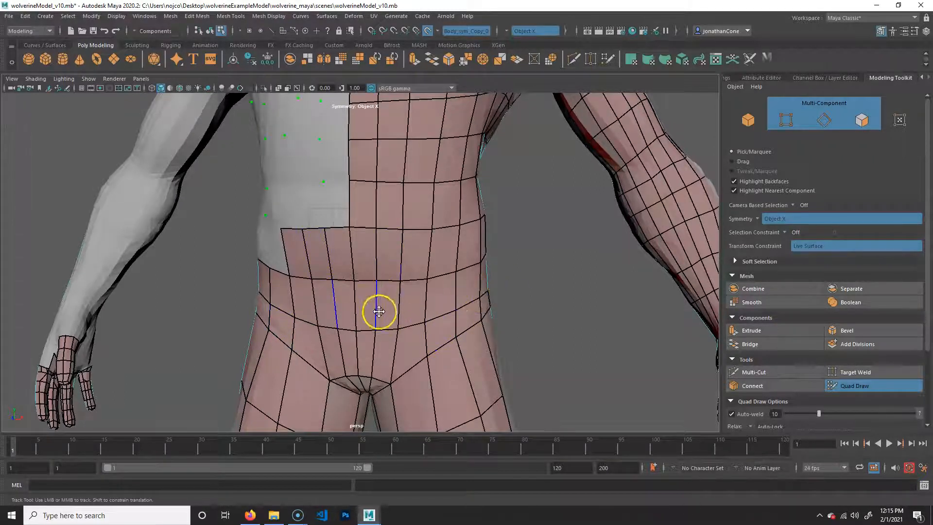
Reposition vertices of the horizontal edge row on the side of the waist to space the quads evenly.
{"action": "middle_click_drag", "start_coordinate": [403, 261], "coordinate": [386, 327], "text": "alt"}
{"action": "left_click_drag", "start_coordinate": [389, 349], "coordinate": [404, 332], "text": "alt"}
{"action": "left_click_drag", "start_coordinate": [443, 250], "coordinate": [403, 253], "text": "alt"}
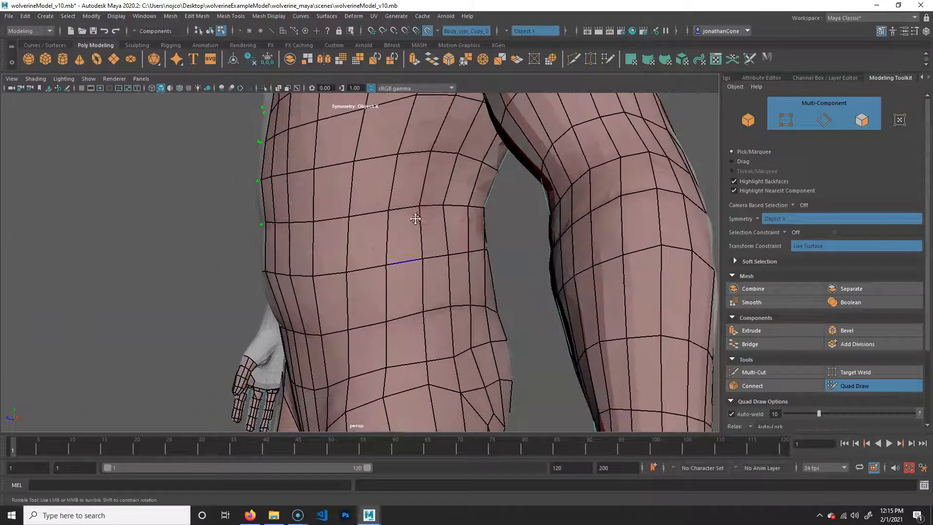
{"action": "left_click_drag", "start_coordinate": [418, 207], "coordinate": [420, 210]}
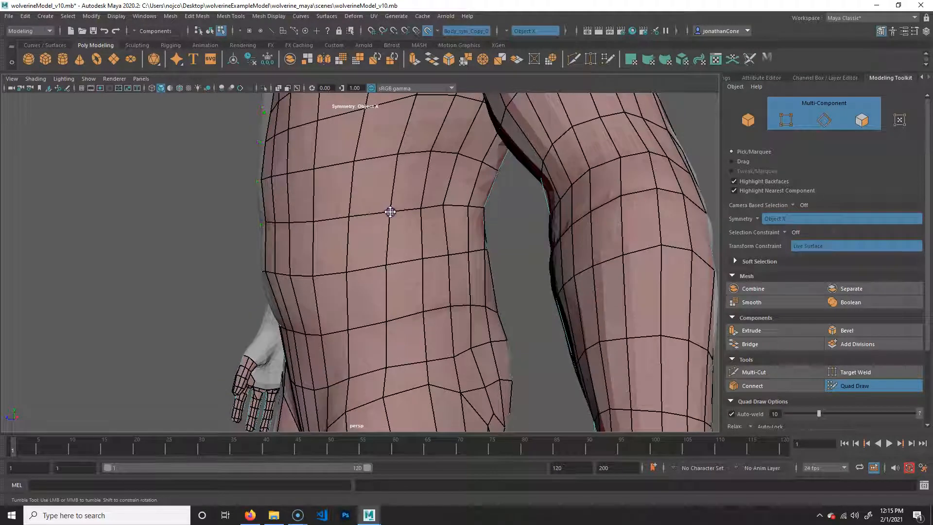
{"action": "left_click_drag", "start_coordinate": [449, 205], "coordinate": [448, 206]}
Level the edge row across the lower back just above the buttocks by moving its vertices and edges.
{"action": "left_click_drag", "start_coordinate": [549, 337], "coordinate": [346, 326], "text": "alt"}
{"action": "left_click_drag", "start_coordinate": [413, 347], "coordinate": [418, 330]}
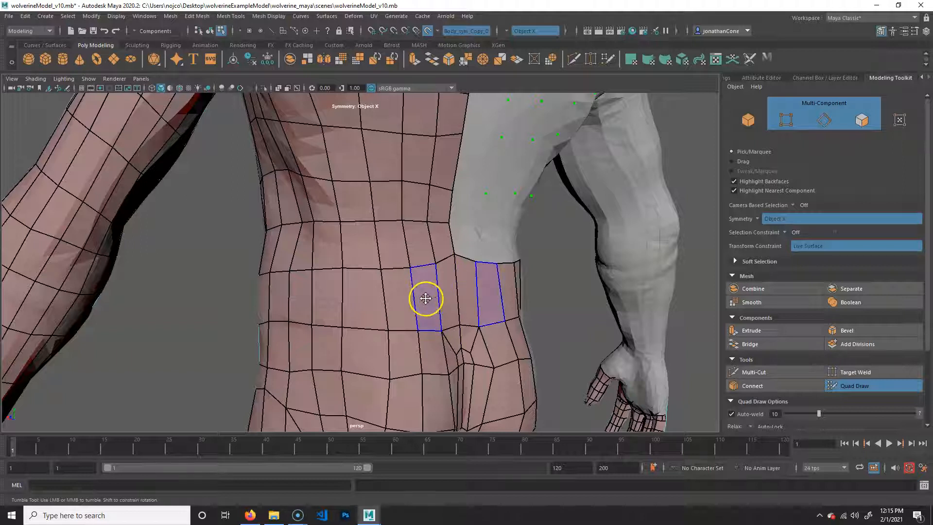
{"action": "middle_click_drag", "start_coordinate": [454, 254], "coordinate": [417, 278], "text": "alt"}
{"action": "mouse_move", "coordinate": [416, 288]}
{"action": "left_mouse_down"}
{"action": "mouse_move", "coordinate": [339, 299]}
{"action": "mouse_move", "coordinate": [372, 298]}
{"action": "left_mouse_up"}
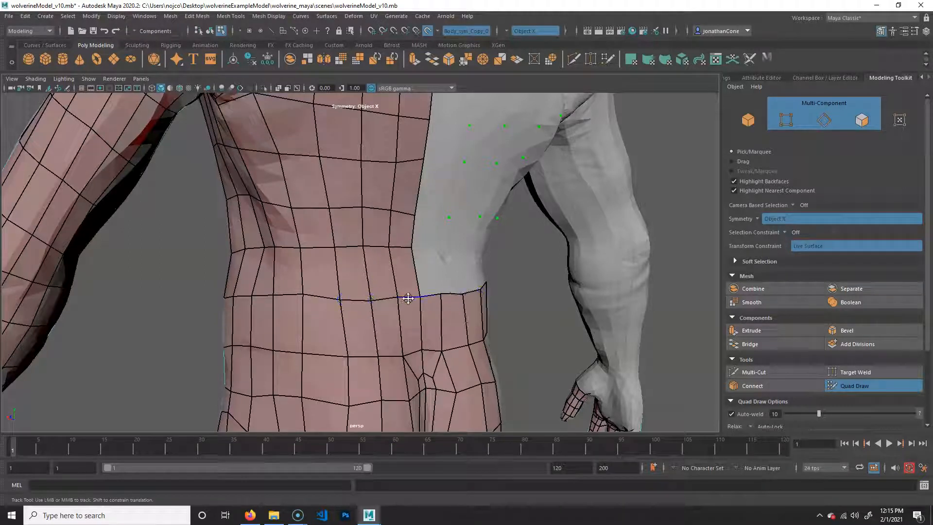
Even out the waistline edge row across the back by repositioning its vertices toward the side of the torso.
{"action": "middle_click_drag", "start_coordinate": [417, 257], "coordinate": [425, 265], "text": "alt"}
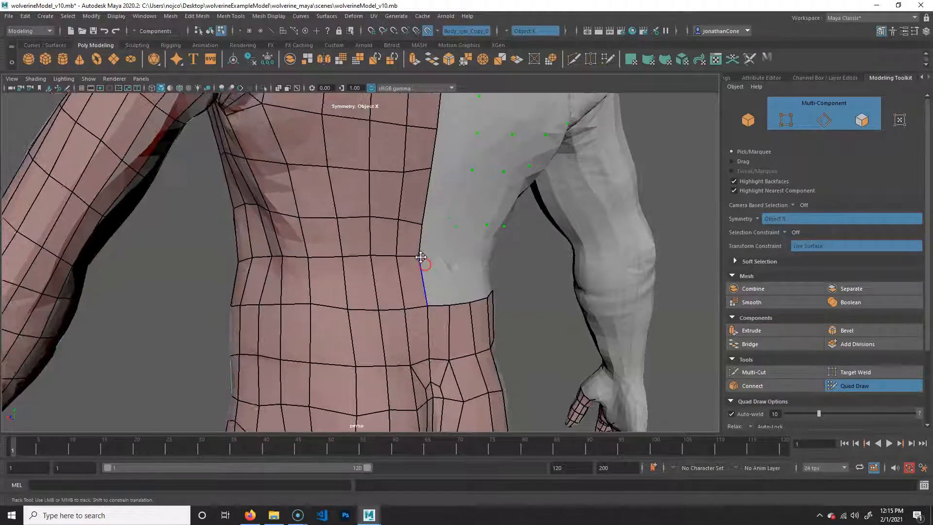
{"action": "mouse_move", "coordinate": [395, 255]}
{"action": "left_mouse_down"}
{"action": "mouse_move", "coordinate": [396, 269]}
{"action": "mouse_move", "coordinate": [354, 273]}
{"action": "mouse_move", "coordinate": [485, 264]}
{"action": "mouse_move", "coordinate": [389, 271]}
{"action": "mouse_move", "coordinate": [391, 239]}
{"action": "left_mouse_up"}
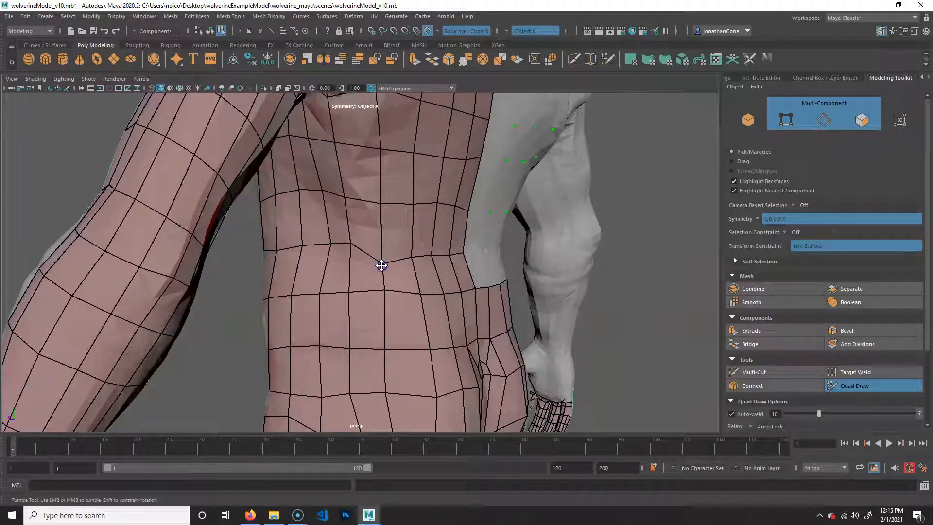
{"action": "left_click_drag", "start_coordinate": [353, 264], "coordinate": [448, 224], "text": "alt"}
{"action": "left_click_drag", "start_coordinate": [515, 260], "coordinate": [347, 265], "text": "alt"}
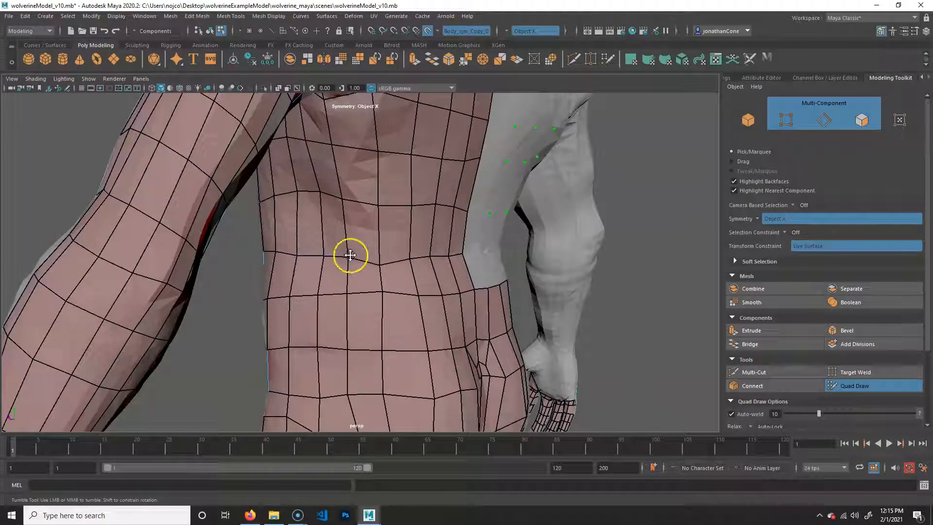
Relax the quads around the elbow and upper forearm for more even spacing.
{"action": "mouse_move", "coordinate": [379, 256]}
{"action": "left_mouse_down", "text": "alt"}
{"action": "mouse_move", "coordinate": [394, 268]}
{"action": "mouse_move", "coordinate": [387, 268]}
{"action": "left_mouse_up", "text": "alt"}
{"action": "right_click_drag", "start_coordinate": [416, 269], "coordinate": [383, 245], "text": "alt"}
{"action": "left_click_drag", "start_coordinate": [456, 263], "coordinate": [352, 279], "text": "alt"}
{"action": "right_click_drag", "start_coordinate": [340, 250], "coordinate": [369, 268], "text": "alt"}
{"action": "left_click_drag", "start_coordinate": [369, 268], "coordinate": [599, 235], "text": "alt"}
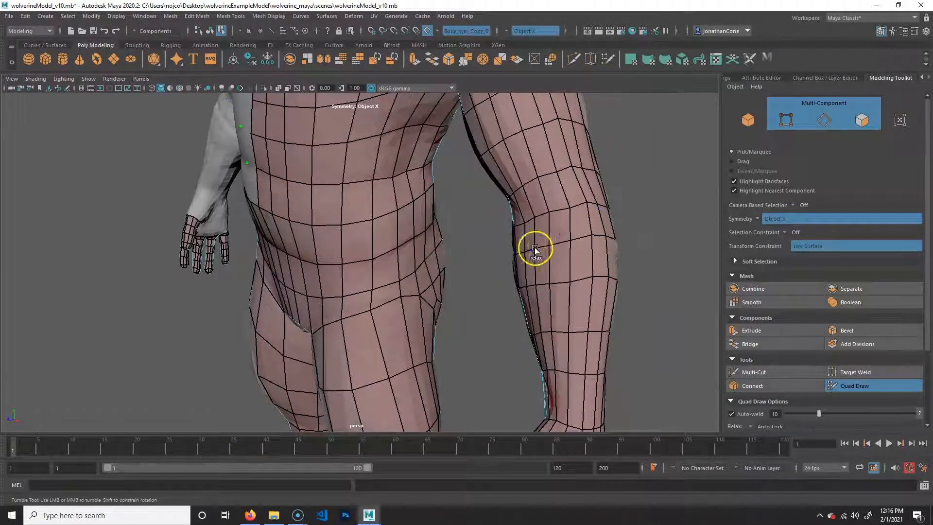
{"action": "mouse_move", "coordinate": [597, 236]}
{"action": "left_mouse_down", "text": "shift"}
{"action": "mouse_move", "coordinate": [608, 239]}
{"action": "mouse_move", "coordinate": [588, 243]}
{"action": "left_mouse_up", "text": "shift"}
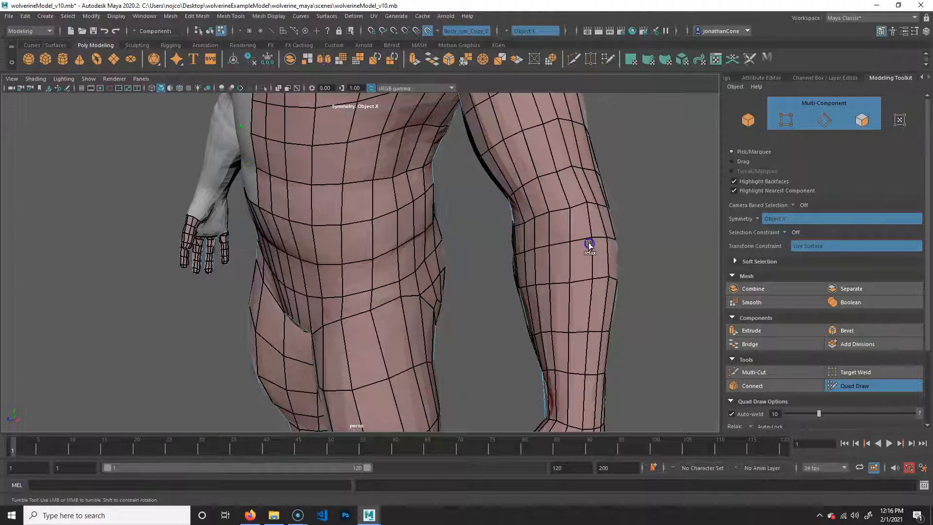
{"action": "left_click_drag", "start_coordinate": [537, 299], "coordinate": [538, 249], "text": "alt"}
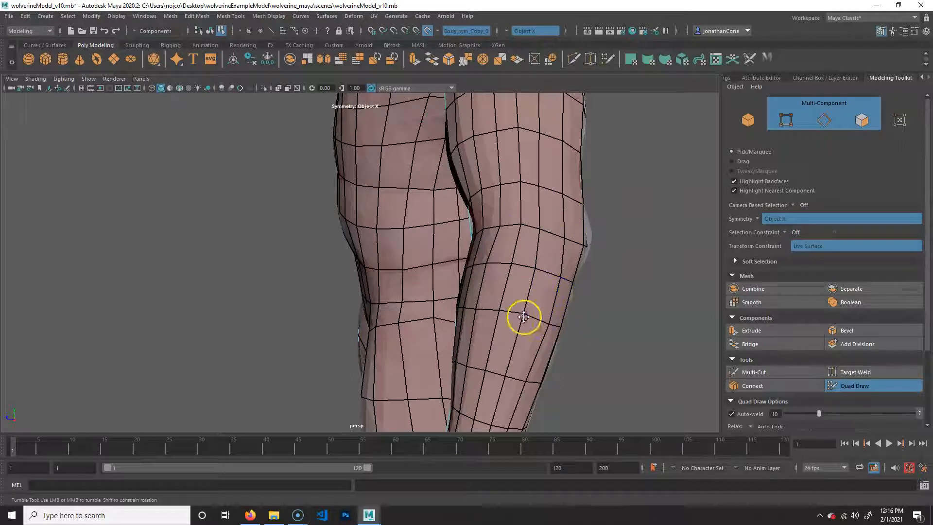
{"action": "mouse_move", "coordinate": [503, 318]}
{"action": "left_mouse_down", "text": "alt"}
{"action": "mouse_move", "coordinate": [495, 306]}
{"action": "mouse_move", "coordinate": [496, 316]}
{"action": "left_mouse_up", "text": "alt"}
Inspect the topology around the shoulder and armpit from the back and the front.
{"action": "middle_click_drag", "start_coordinate": [475, 160], "coordinate": [460, 425], "text": "alt"}
{"action": "middle_click_drag", "start_coordinate": [458, 254], "coordinate": [462, 306], "text": "alt"}
{"action": "left_click_drag", "start_coordinate": [462, 306], "coordinate": [384, 158], "text": "alt"}
{"action": "left_click_drag", "start_coordinate": [383, 220], "coordinate": [448, 294], "text": "alt"}
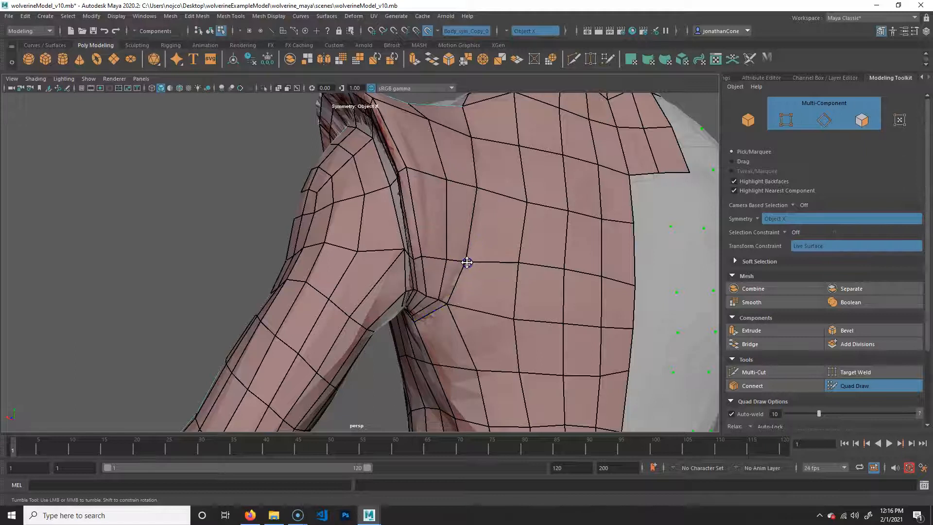
{"action": "left_click_drag", "start_coordinate": [448, 254], "coordinate": [387, 215], "text": "alt"}
{"action": "right_click_drag", "start_coordinate": [388, 215], "coordinate": [440, 280], "text": "alt"}
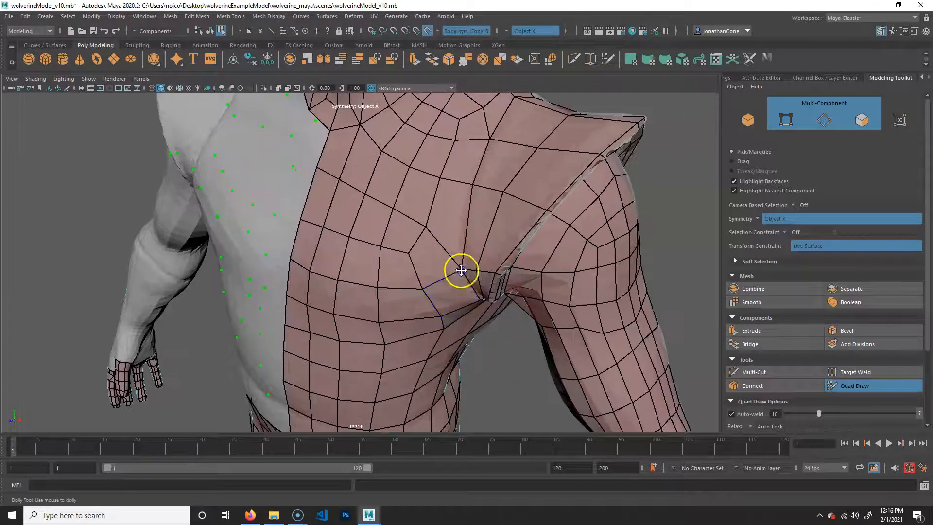
{"action": "left_click_drag", "start_coordinate": [479, 283], "coordinate": [469, 307], "text": "alt"}
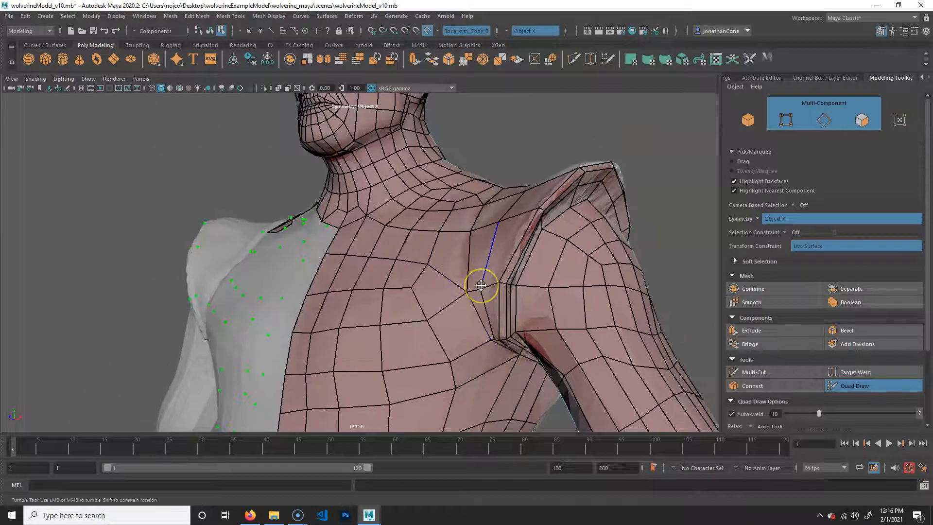
Examine the edge flow of the face, jawline and neck from the side, from below and from the front.
{"action": "middle_click_drag", "start_coordinate": [400, 219], "coordinate": [465, 401], "text": "alt"}
{"action": "right_click_drag", "start_coordinate": [464, 401], "coordinate": [699, 348], "text": "alt"}
{"action": "middle_click_drag", "start_coordinate": [420, 281], "coordinate": [417, 267], "text": "alt"}
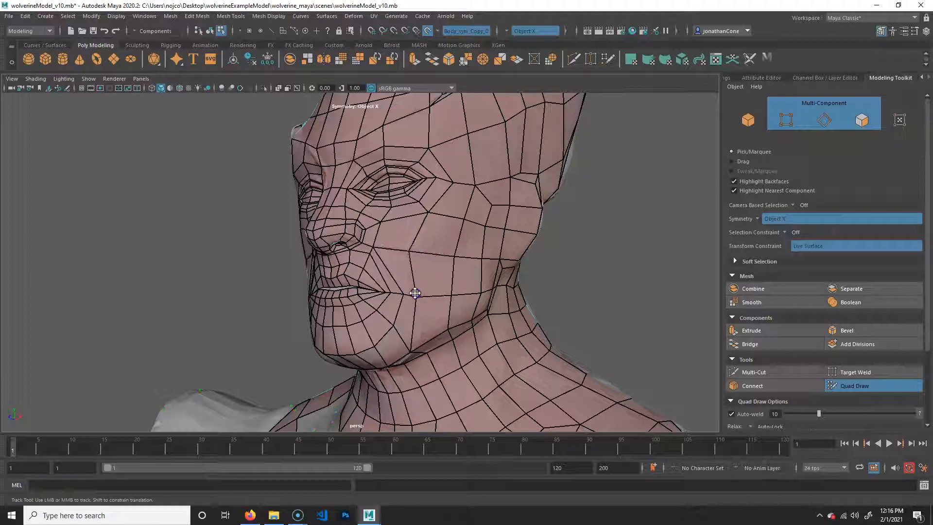
{"action": "middle_click_drag", "start_coordinate": [426, 228], "coordinate": [423, 331], "text": "alt"}
{"action": "left_click_drag", "start_coordinate": [413, 340], "coordinate": [469, 283], "text": "alt"}
{"action": "middle_click_drag", "start_coordinate": [463, 238], "coordinate": [456, 127], "text": "alt"}
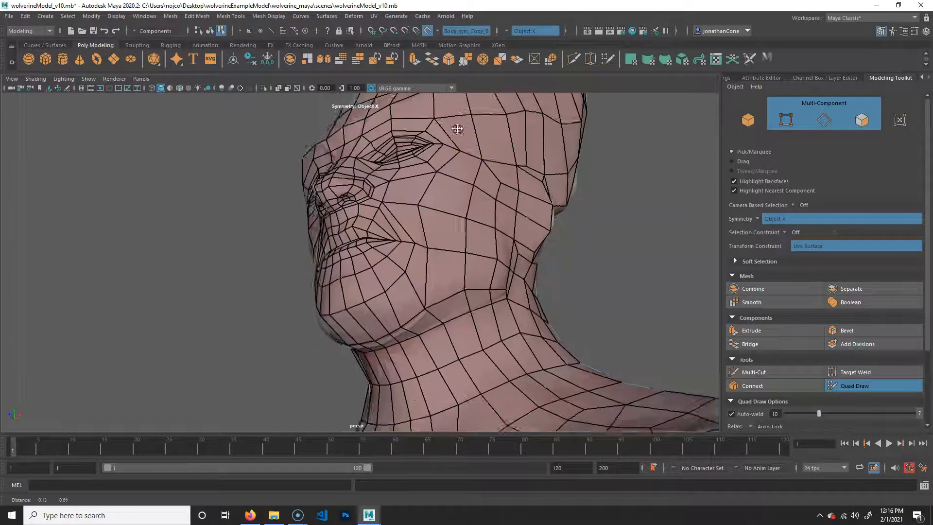
{"action": "left_click_drag", "start_coordinate": [432, 330], "coordinate": [422, 283], "text": "alt"}
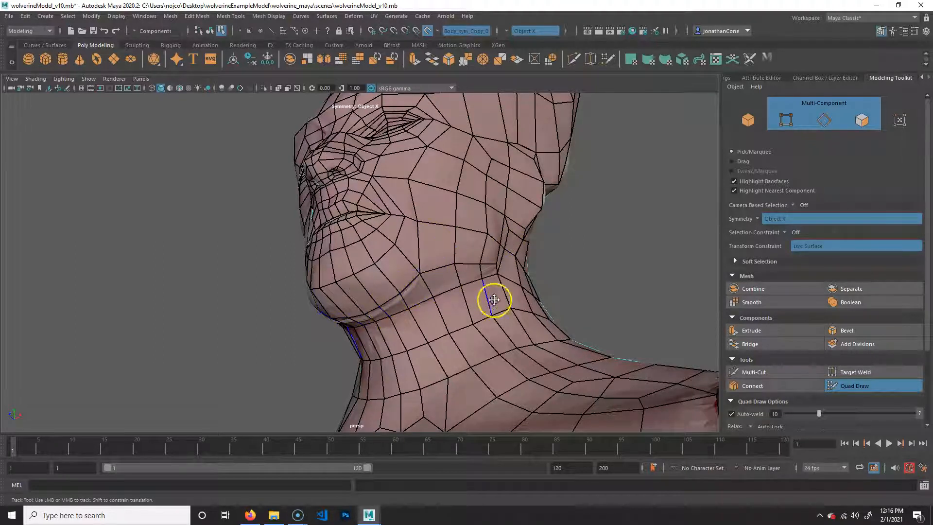
{"action": "left_click_drag", "start_coordinate": [531, 280], "coordinate": [476, 416], "text": "alt"}
{"action": "middle_click_drag", "start_coordinate": [478, 416], "coordinate": [481, 486], "text": "alt"}
{"action": "left_click_drag", "start_coordinate": [434, 319], "coordinate": [616, 225], "text": "alt"}
{"action": "middle_click_drag", "start_coordinate": [359, 292], "coordinate": [437, 268], "text": "alt"}
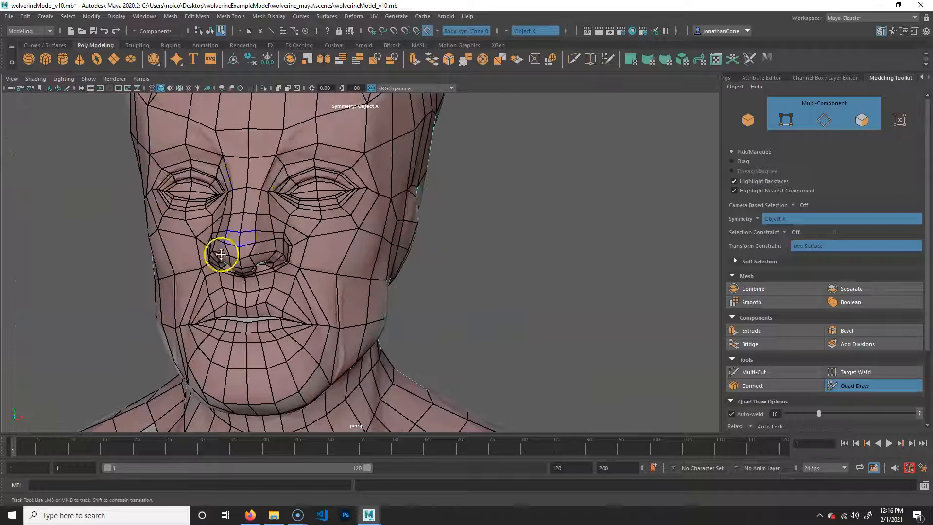
{"action": "middle_click_drag", "start_coordinate": [434, 334], "coordinate": [485, 350], "text": "alt"}
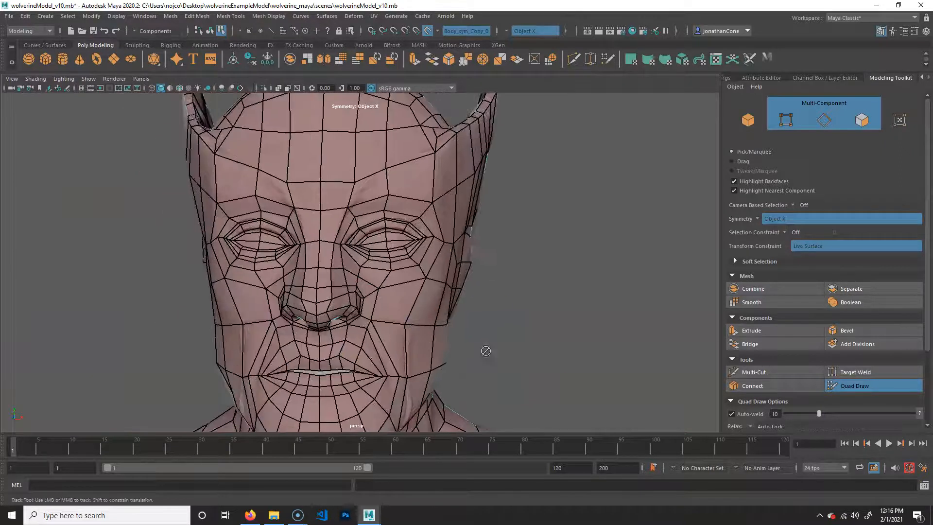
Reposition vertices in the horizontal quad rows on the front of the chest to straighten and even them.
{"action": "right_click_drag", "start_coordinate": [422, 196], "coordinate": [471, 290], "text": "alt"}
{"action": "middle_click_drag", "start_coordinate": [473, 290], "coordinate": [459, 191], "text": "alt"}
{"action": "right_click_drag", "start_coordinate": [620, 299], "coordinate": [483, 335], "text": "alt"}
{"action": "middle_click_drag", "start_coordinate": [483, 335], "coordinate": [474, 224], "text": "alt"}
{"action": "middle_click_drag", "start_coordinate": [486, 294], "coordinate": [477, 200], "text": "alt"}
{"action": "middle_click_drag", "start_coordinate": [520, 314], "coordinate": [482, 213], "text": "alt"}
{"action": "mouse_move", "coordinate": [499, 331]}
{"action": "middle_mouse_down", "text": "alt"}
{"action": "mouse_move", "coordinate": [500, 272]}
{"action": "mouse_move", "coordinate": [519, 308]}
{"action": "middle_mouse_up", "text": "alt"}
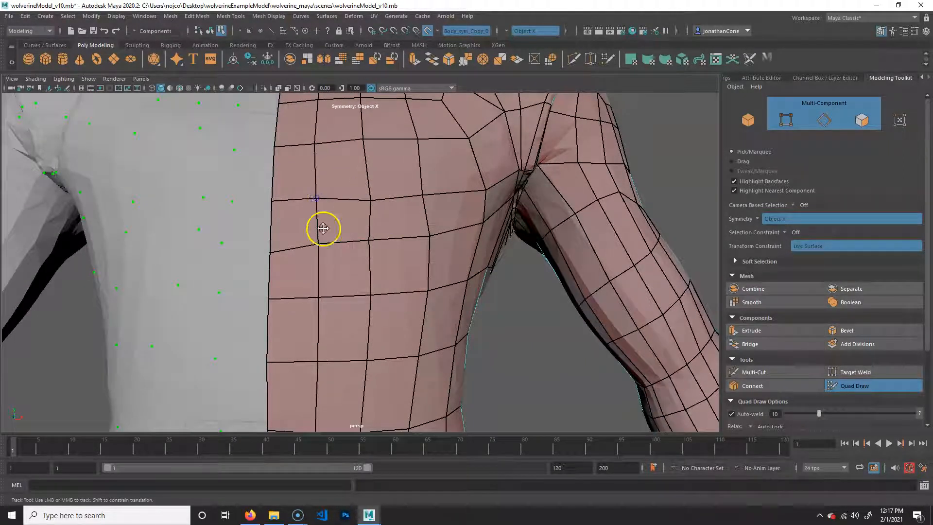
{"action": "left_click_drag", "start_coordinate": [413, 199], "coordinate": [424, 193]}
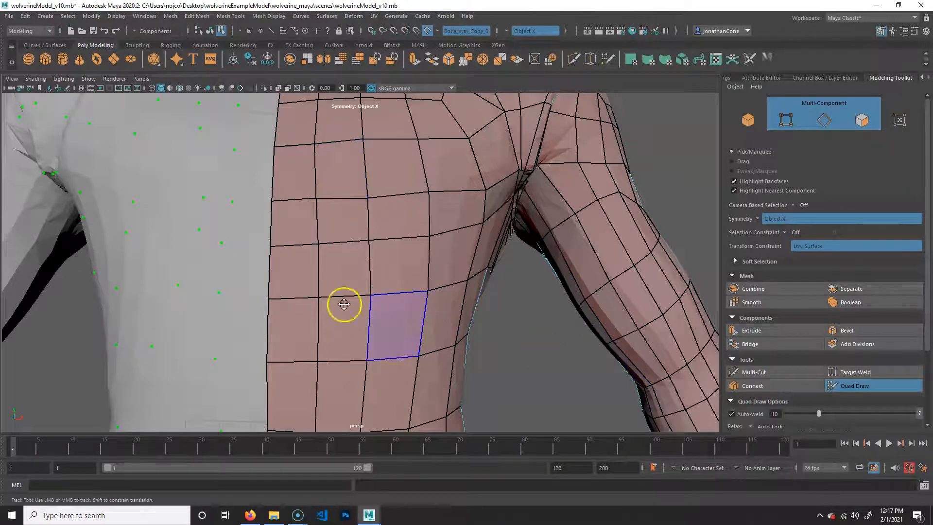
Insert an edge loop around the arm just above the elbow and relax the surrounding quads.
{"action": "scroll", "coordinate": [344, 305], "scroll_direction": "down", "scroll_amount": 5}
{"action": "left_click_drag", "start_coordinate": [450, 296], "coordinate": [525, 310], "text": "alt"}
{"action": "middle_click_drag", "start_coordinate": [481, 413], "coordinate": [448, 312], "text": "alt"}
{"action": "right_click_drag", "start_coordinate": [448, 312], "coordinate": [519, 309], "text": "alt"}
{"action": "middle_click_drag", "start_coordinate": [519, 309], "coordinate": [465, 308], "text": "alt"}
{"action": "left_click_drag", "start_coordinate": [444, 263], "coordinate": [435, 292], "text": "alt"}
{"action": "middle_click_drag", "start_coordinate": [410, 278], "coordinate": [438, 291], "text": "alt"}
{"action": "left_click_drag", "start_coordinate": [438, 291], "coordinate": [355, 268], "text": "alt"}
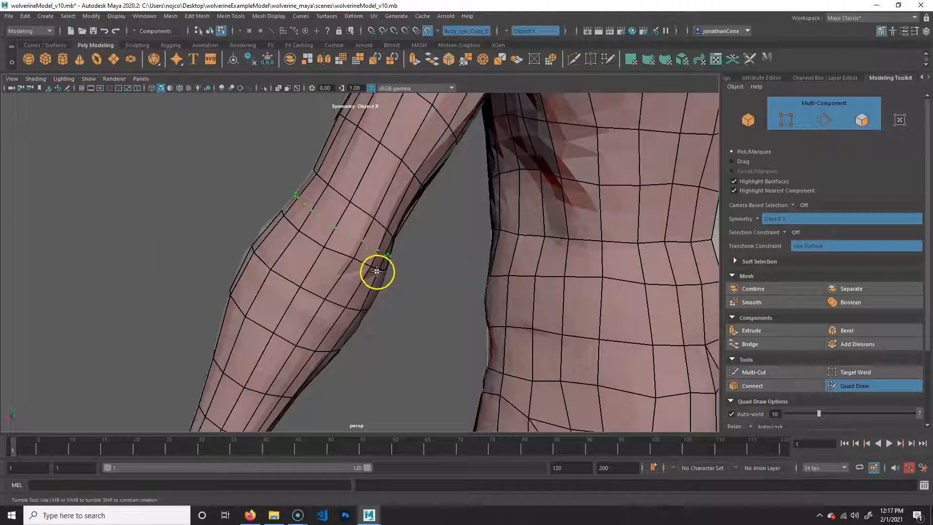
{"action": "mouse_move", "coordinate": [363, 234]}
{"action": "left_mouse_down", "text": "shift"}
{"action": "mouse_move", "coordinate": [371, 229]}
{"action": "mouse_move", "coordinate": [356, 271]}
{"action": "mouse_move", "coordinate": [384, 247]}
{"action": "mouse_move", "coordinate": [374, 260]}
{"action": "mouse_move", "coordinate": [384, 252]}
{"action": "mouse_move", "coordinate": [310, 210]}
{"action": "mouse_move", "coordinate": [391, 244]}
{"action": "mouse_move", "coordinate": [393, 254]}
{"action": "left_mouse_up", "text": "shift"}
{"action": "mouse_move", "coordinate": [285, 216]}
{"action": "left_mouse_down", "text": "shift"}
{"action": "mouse_move", "coordinate": [298, 235]}
{"action": "mouse_move", "coordinate": [279, 221]}
{"action": "mouse_move", "coordinate": [312, 208]}
{"action": "mouse_move", "coordinate": [311, 235]}
{"action": "mouse_move", "coordinate": [335, 243]}
{"action": "left_mouse_up", "text": "shift"}
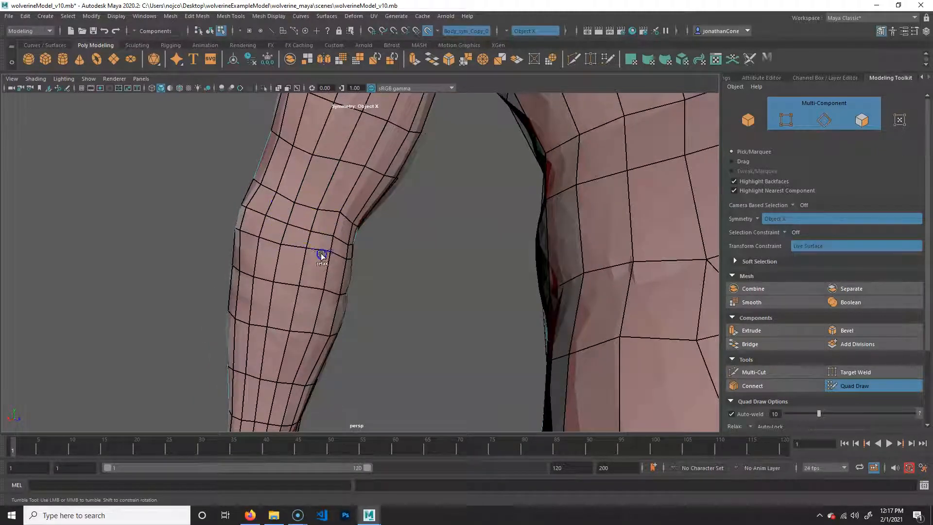
{"action": "mouse_move", "coordinate": [300, 266]}
{"action": "left_mouse_down", "text": "shift"}
{"action": "mouse_move", "coordinate": [334, 272]}
{"action": "mouse_move", "coordinate": [319, 214]}
{"action": "mouse_move", "coordinate": [327, 208]}
{"action": "mouse_move", "coordinate": [391, 327]}
{"action": "left_mouse_up", "text": "shift"}
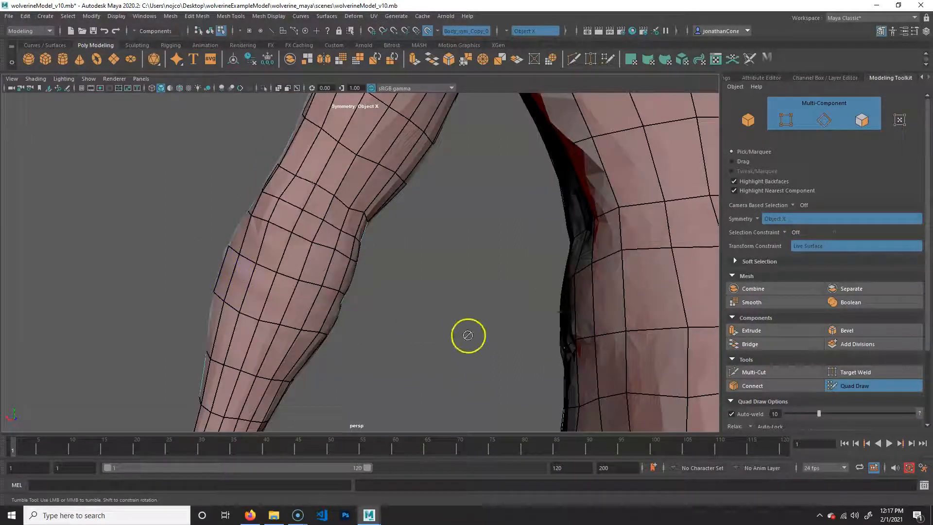
Review the topology of the chest, shoulder and arm from the front.
{"action": "scroll", "coordinate": [327, 273], "scroll_direction": "down", "scroll_amount": 5}
{"action": "left_click_drag", "start_coordinate": [327, 277], "coordinate": [538, 292], "text": "alt"}
{"action": "scroll", "coordinate": [387, 291], "scroll_direction": "up", "scroll_amount": 3}
{"action": "middle_click_drag", "start_coordinate": [410, 267], "coordinate": [465, 375], "text": "alt"}
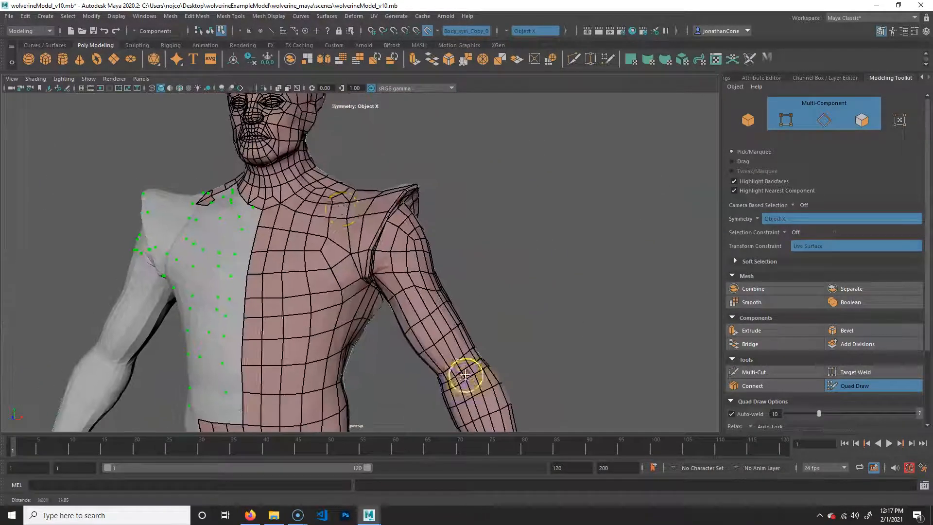
{"action": "middle_click_drag", "start_coordinate": [431, 298], "coordinate": [410, 267], "text": "alt"}
{"action": "left_click_drag", "start_coordinate": [342, 249], "coordinate": [371, 246], "text": "alt"}
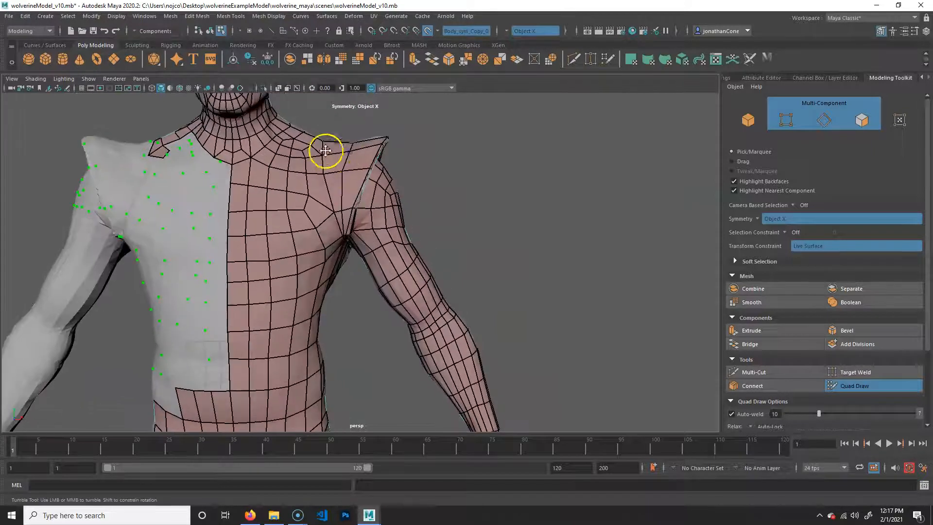
Insert edge loops around the thighs between the crotch and the knees to even out the quad spacing.
{"action": "middle_click_drag", "start_coordinate": [468, 323], "coordinate": [413, 168], "text": "alt"}
{"action": "left_click_drag", "start_coordinate": [437, 322], "coordinate": [386, 240], "text": "alt"}
{"action": "middle_click_drag", "start_coordinate": [386, 240], "coordinate": [432, 273], "text": "alt"}
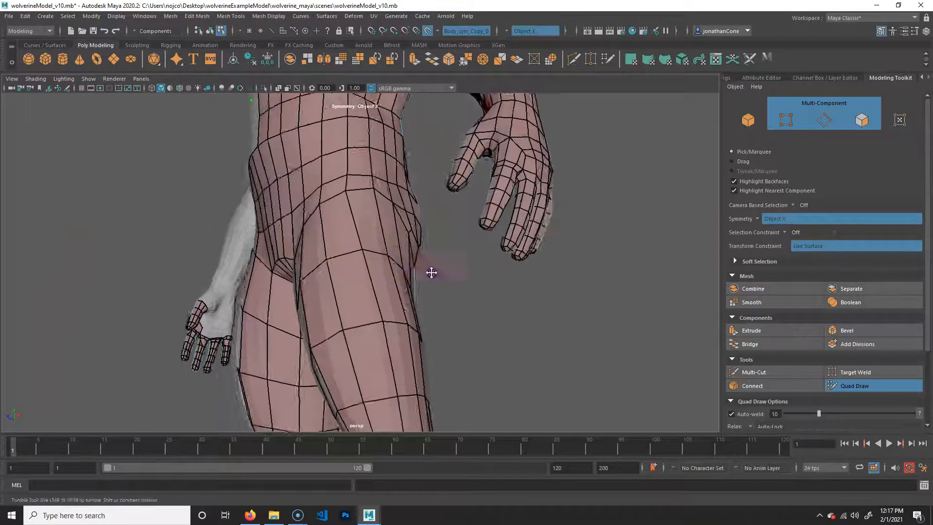
{"action": "left_click_drag", "start_coordinate": [431, 272], "coordinate": [335, 276], "text": "alt"}
{"action": "middle_click_drag", "start_coordinate": [334, 276], "coordinate": [504, 266], "text": "alt"}
{"action": "left_click_drag", "start_coordinate": [456, 265], "coordinate": [413, 257], "text": "alt"}
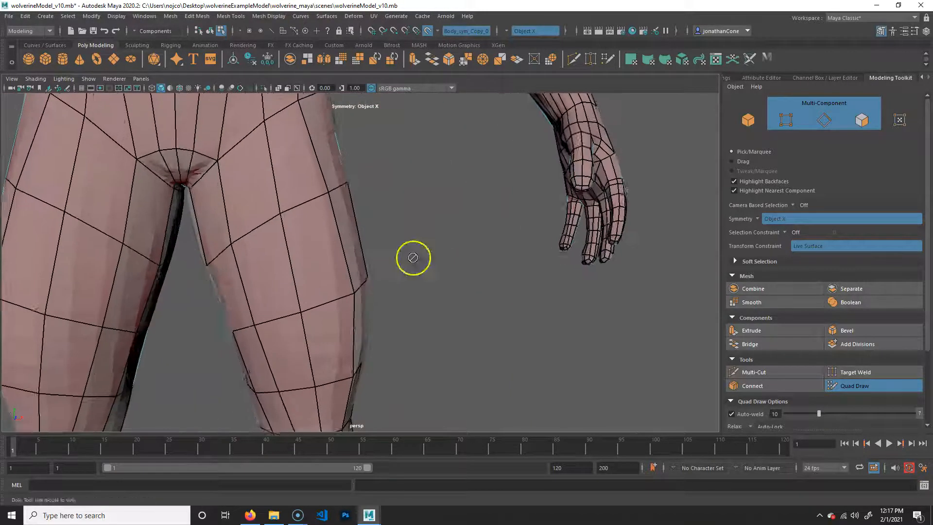
{"action": "right_click_drag", "start_coordinate": [413, 257], "coordinate": [364, 277], "text": "alt"}
{"action": "middle_click_drag", "start_coordinate": [365, 277], "coordinate": [413, 283], "text": "alt"}
{"action": "left_click_drag", "start_coordinate": [412, 283], "coordinate": [312, 286], "text": "alt"}
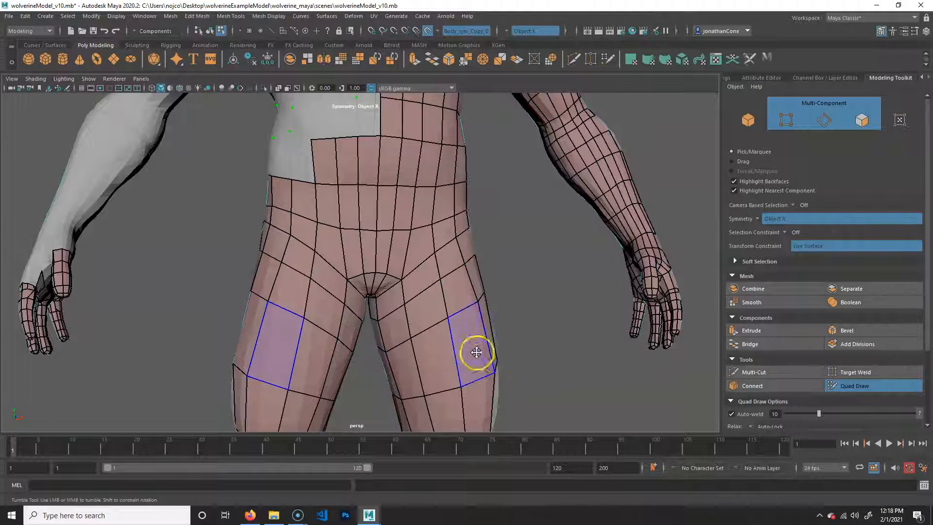
{"action": "right_click_drag", "start_coordinate": [476, 351], "coordinate": [418, 303], "text": "alt"}
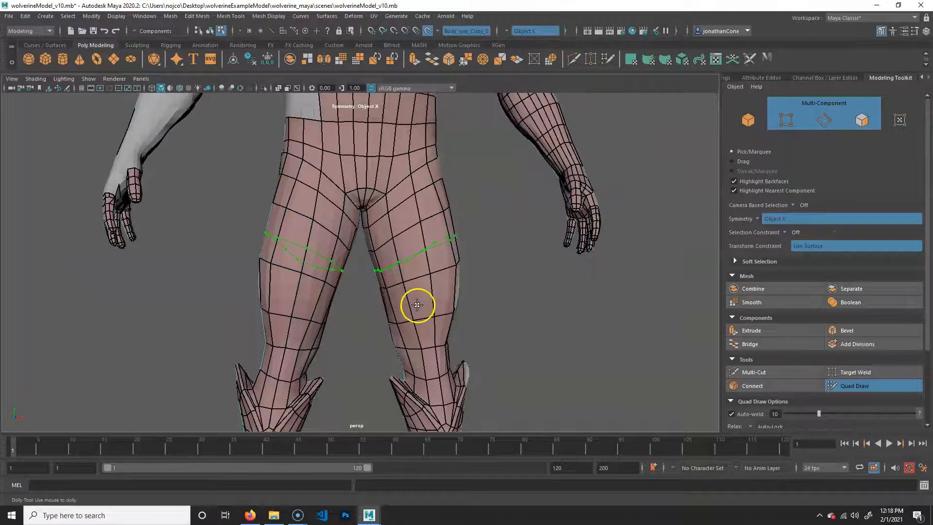
{"action": "left_click", "coordinate": [430, 256], "text": "ctrl"}
Relax the quads on the front and back of the thighs to even the spacing of the rows.
{"action": "left_click_drag", "start_coordinate": [427, 256], "coordinate": [390, 271], "text": "shift"}
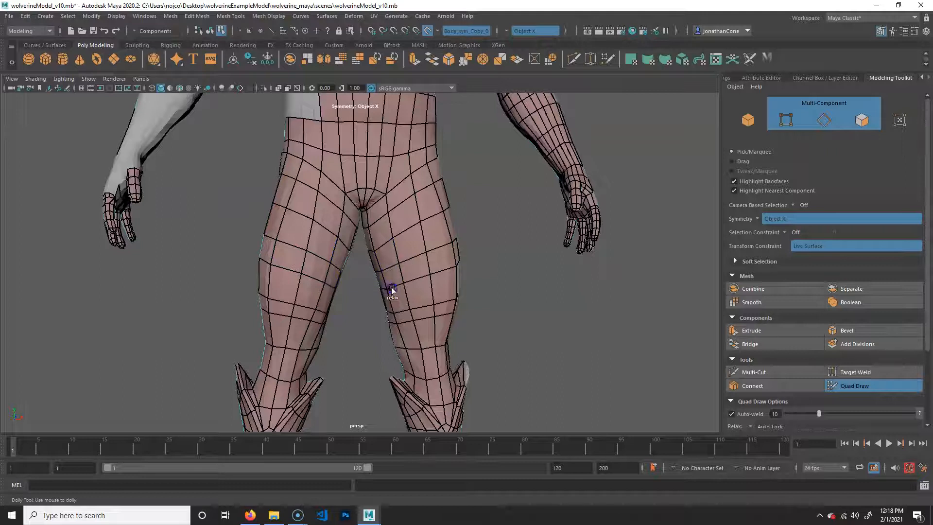
{"action": "mouse_move", "coordinate": [377, 292]}
{"action": "left_mouse_down", "text": "shift"}
{"action": "mouse_move", "coordinate": [427, 283]}
{"action": "mouse_move", "coordinate": [421, 270]}
{"action": "mouse_move", "coordinate": [443, 310]}
{"action": "mouse_move", "coordinate": [410, 316]}
{"action": "mouse_move", "coordinate": [448, 318]}
{"action": "left_mouse_up", "text": "shift"}
{"action": "left_click_drag", "start_coordinate": [375, 287], "coordinate": [404, 273], "text": "shift"}
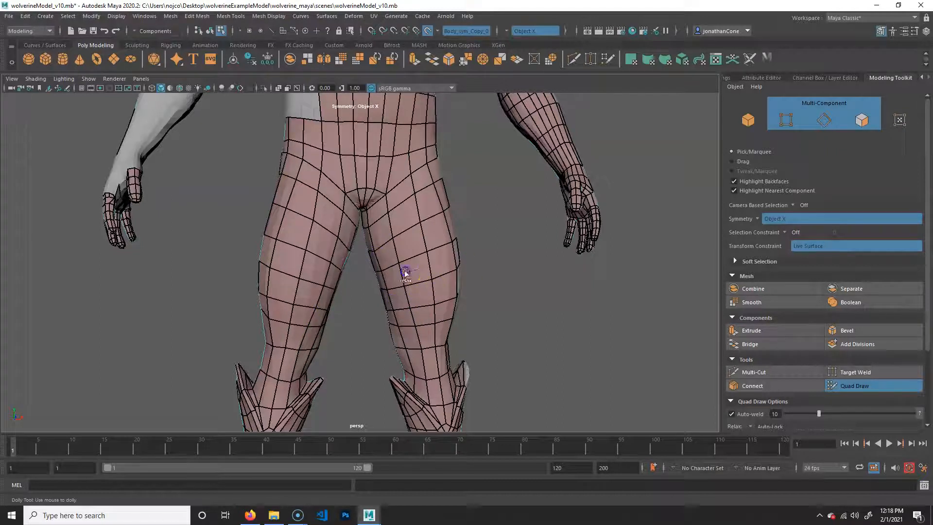
{"action": "mouse_move", "coordinate": [481, 314]}
{"action": "left_mouse_down", "text": "alt"}
{"action": "mouse_move", "coordinate": [315, 300]}
{"action": "mouse_move", "coordinate": [285, 272]}
{"action": "mouse_move", "coordinate": [275, 242]}
{"action": "left_mouse_up", "text": "alt"}
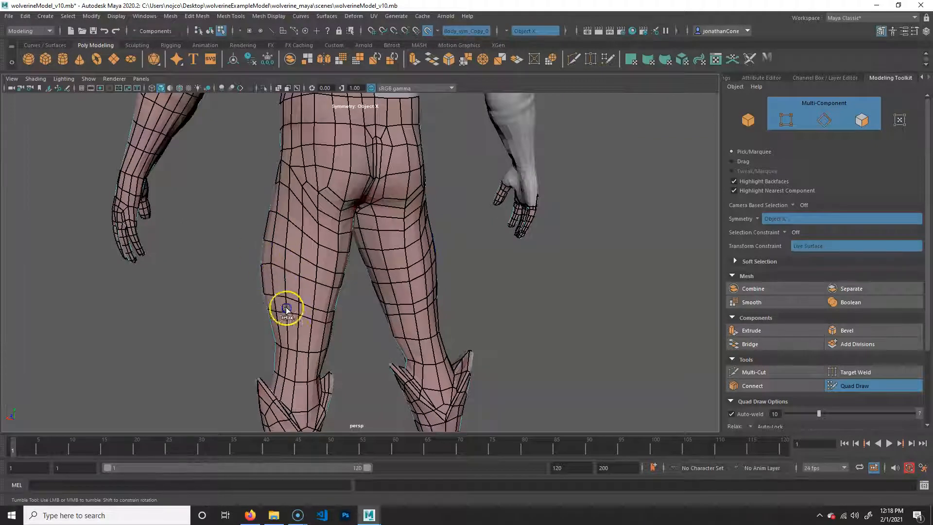
{"action": "mouse_move", "coordinate": [272, 266]}
{"action": "left_mouse_down", "text": "shift"}
{"action": "mouse_move", "coordinate": [319, 277]}
{"action": "mouse_move", "coordinate": [283, 317]}
{"action": "mouse_move", "coordinate": [270, 306]}
{"action": "mouse_move", "coordinate": [312, 315]}
{"action": "mouse_move", "coordinate": [305, 276]}
{"action": "mouse_move", "coordinate": [266, 303]}
{"action": "left_mouse_up", "text": "shift"}
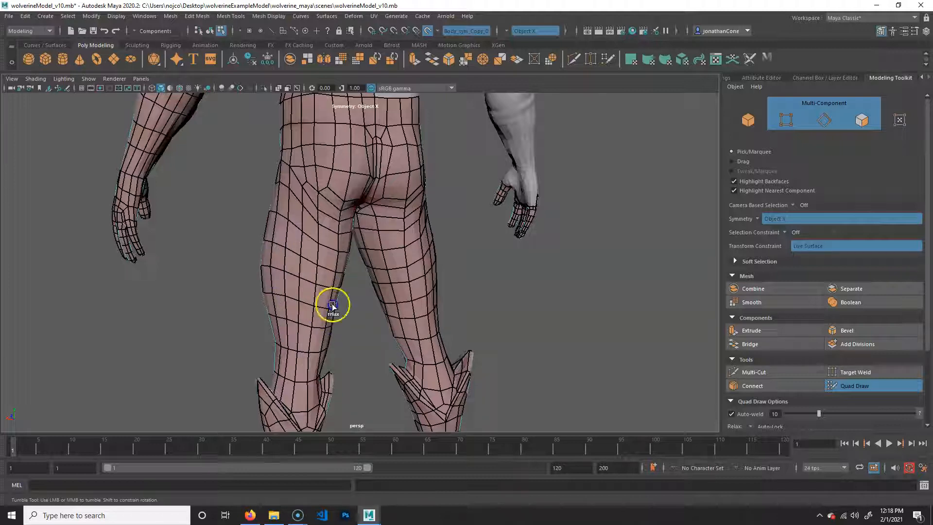
{"action": "mouse_move", "coordinate": [390, 308]}
{"action": "left_mouse_down", "text": "shift"}
{"action": "mouse_move", "coordinate": [363, 255]}
{"action": "mouse_move", "coordinate": [395, 256]}
{"action": "mouse_move", "coordinate": [404, 290]}
{"action": "left_mouse_up", "text": "shift"}
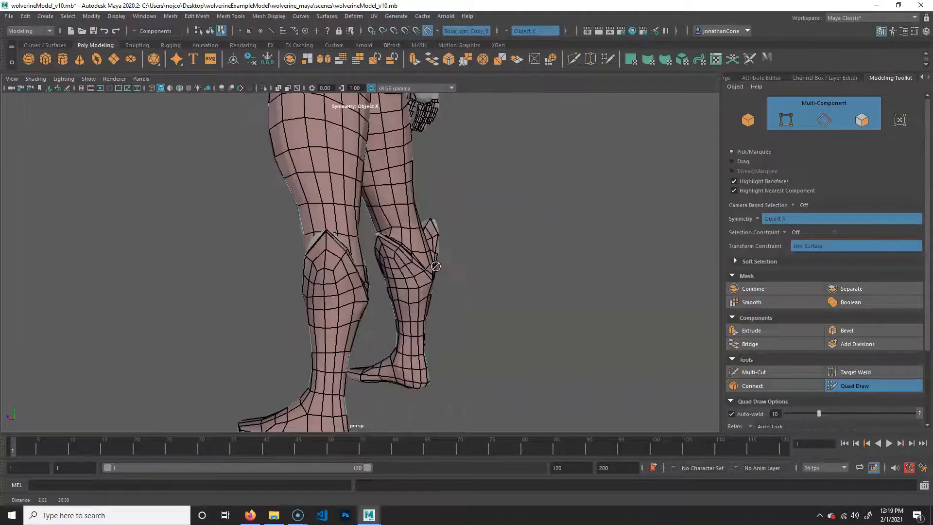
Insert an edge loop around the leg just above the knee guard and relax the surrounding quads.
{"action": "middle_click_drag", "start_coordinate": [436, 267], "coordinate": [431, 256], "text": "alt"}
{"action": "left_click_drag", "start_coordinate": [431, 228], "coordinate": [333, 248], "text": "alt"}
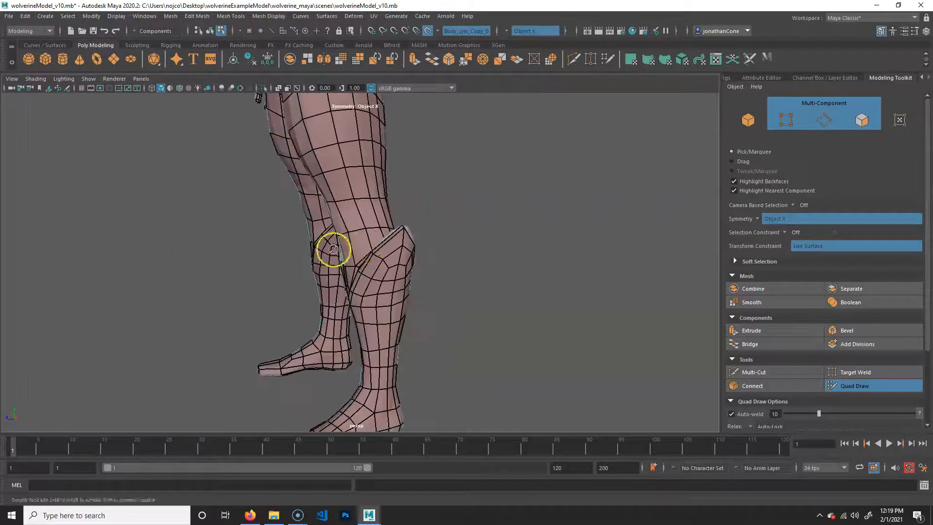
{"action": "right_click_drag", "start_coordinate": [486, 247], "coordinate": [549, 258], "text": "alt"}
{"action": "middle_click_drag", "start_coordinate": [313, 206], "coordinate": [320, 223], "text": "alt"}
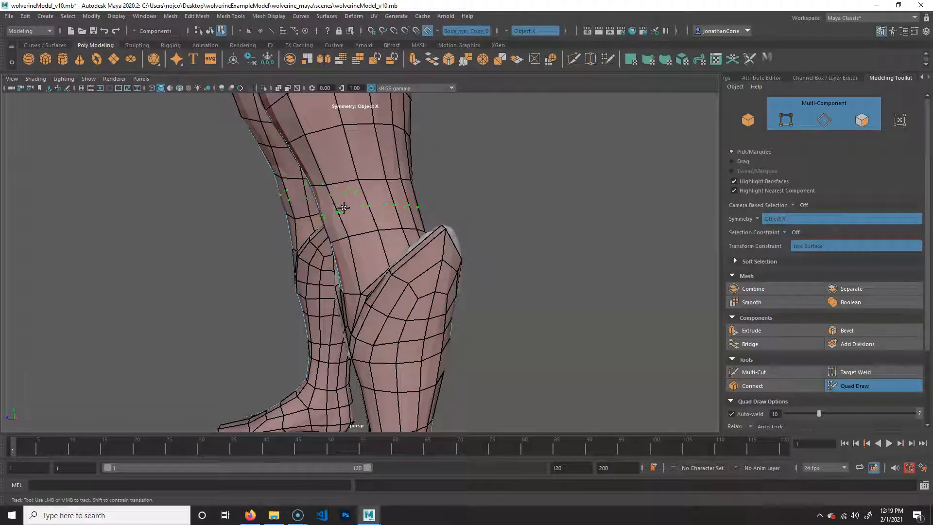
{"action": "left_click_drag", "start_coordinate": [395, 229], "coordinate": [420, 226], "text": "alt"}
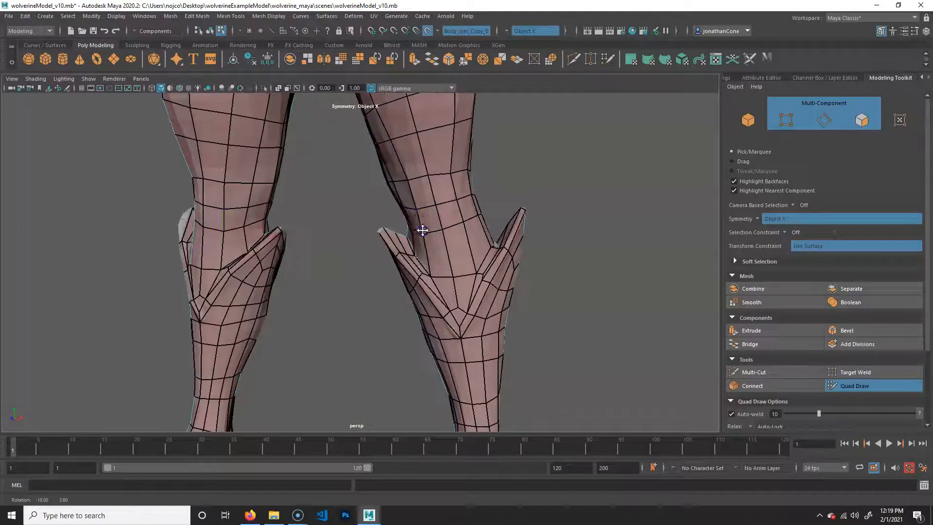
{"action": "mouse_move", "coordinate": [481, 233]}
{"action": "left_mouse_down", "text": "shift"}
{"action": "mouse_move", "coordinate": [468, 194]}
{"action": "mouse_move", "coordinate": [436, 177]}
{"action": "mouse_move", "coordinate": [467, 175]}
{"action": "mouse_move", "coordinate": [552, 224]}
{"action": "left_mouse_up", "text": "shift"}
Insert an edge loop around the ankle and relax the quads over the ankle, heel and top of the foot.
{"action": "left_click_drag", "start_coordinate": [498, 245], "coordinate": [234, 204], "text": "alt"}
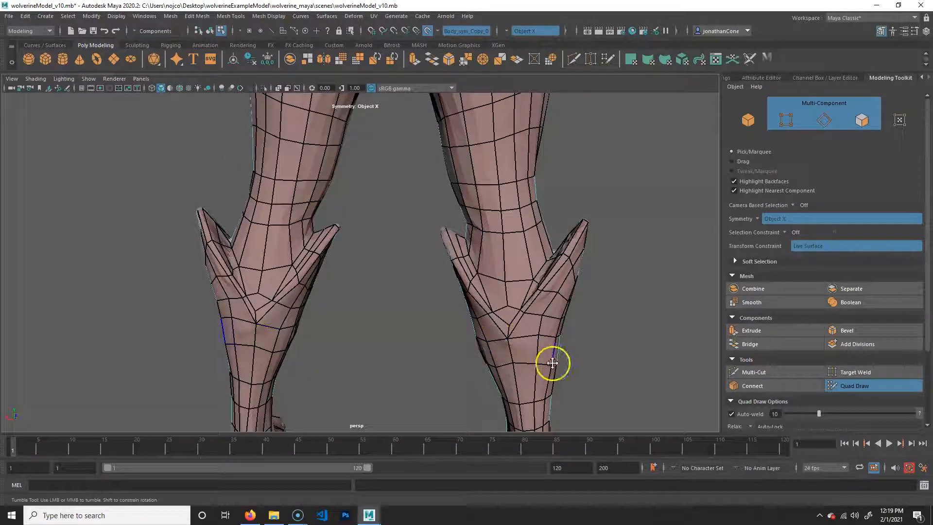
{"action": "middle_click_drag", "start_coordinate": [558, 241], "coordinate": [541, 191], "text": "alt"}
{"action": "left_click_drag", "start_coordinate": [489, 296], "coordinate": [604, 286], "text": "alt"}
{"action": "left_click", "coordinate": [331, 268], "text": "ctrl"}
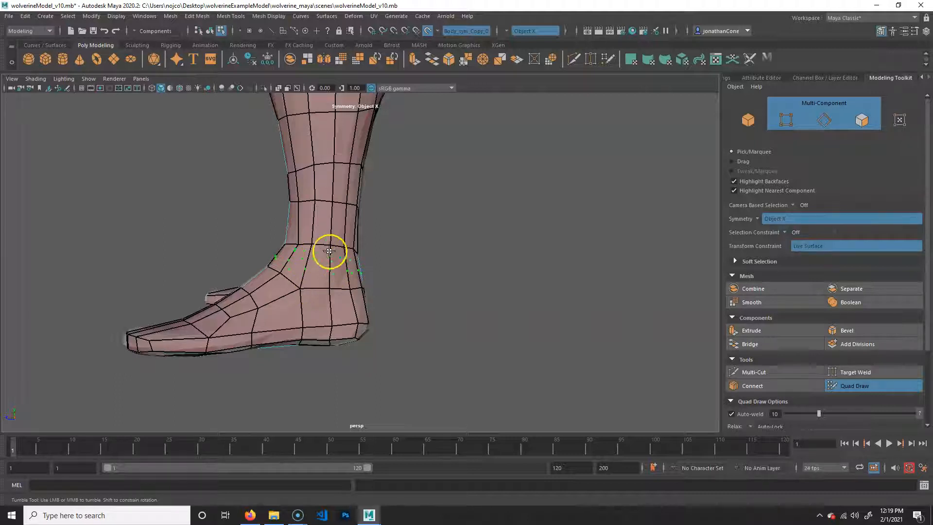
{"action": "left_click", "coordinate": [331, 267], "text": "ctrl"}
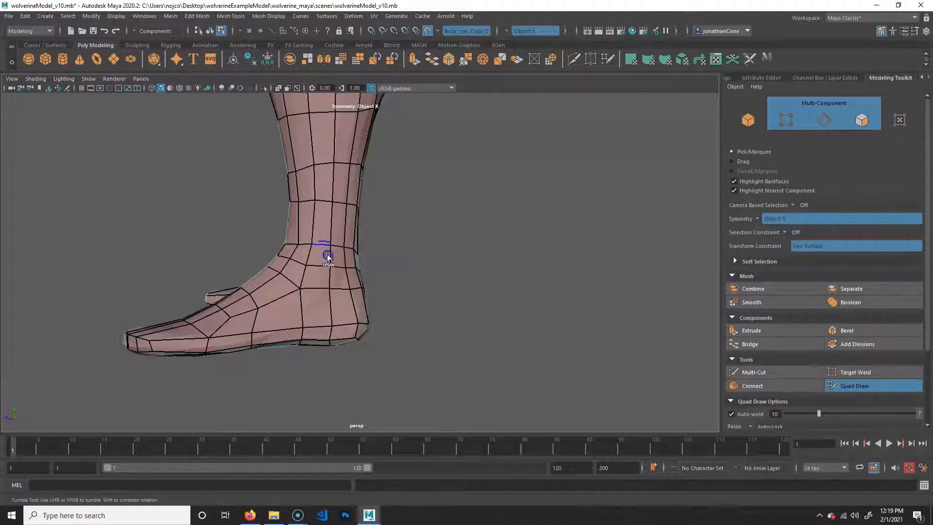
{"action": "left_click_drag", "start_coordinate": [269, 271], "coordinate": [281, 267], "text": "shift"}
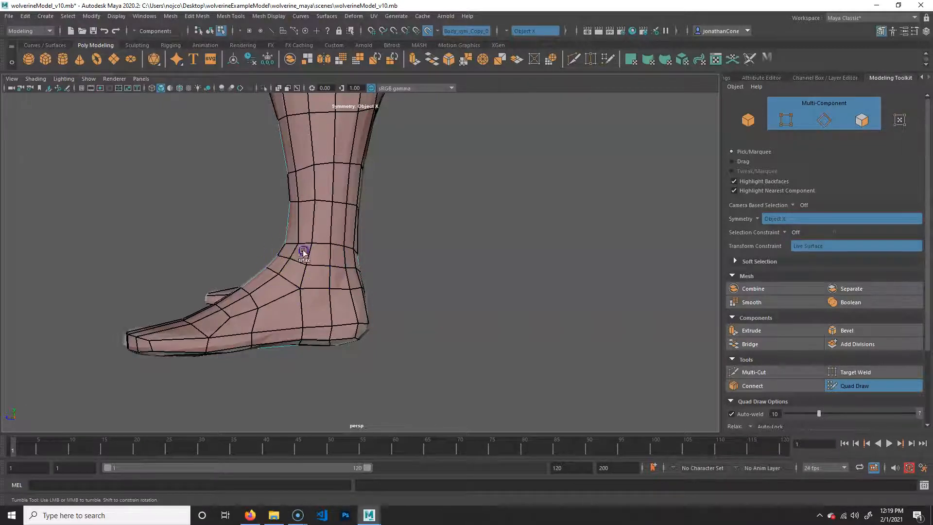
{"action": "mouse_move", "coordinate": [359, 300]}
{"action": "left_mouse_down", "text": "shift"}
{"action": "mouse_move", "coordinate": [360, 308]}
{"action": "mouse_move", "coordinate": [351, 294]}
{"action": "mouse_move", "coordinate": [475, 303]}
{"action": "left_mouse_up", "text": "shift"}
{"action": "mouse_move", "coordinate": [557, 263]}
{"action": "left_mouse_down", "text": "shift"}
{"action": "mouse_move", "coordinate": [522, 271]}
{"action": "mouse_move", "coordinate": [539, 254]}
{"action": "mouse_move", "coordinate": [529, 277]}
{"action": "mouse_move", "coordinate": [527, 255]}
{"action": "mouse_move", "coordinate": [530, 279]}
{"action": "left_mouse_up", "text": "shift"}
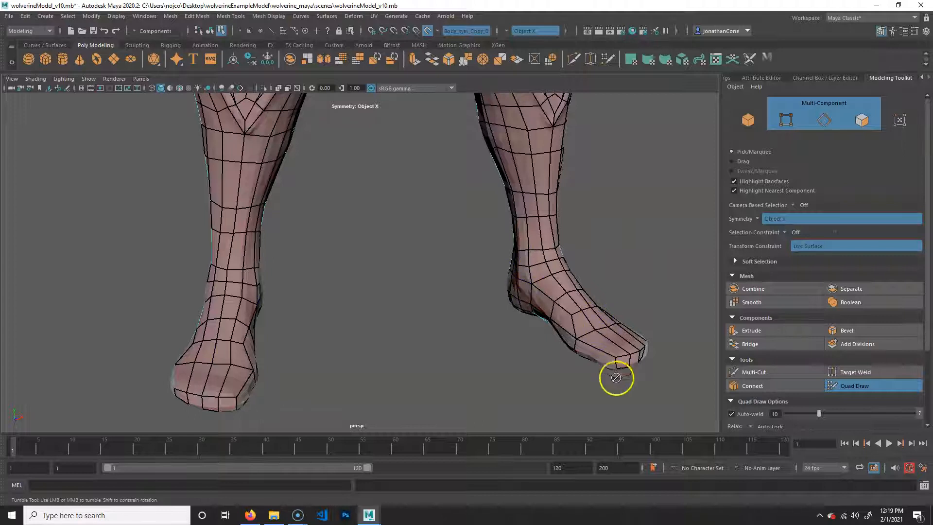
Insert an edge loop across the front of the foot, between the instep and the tip of the toes.
{"action": "middle_click_drag", "start_coordinate": [615, 333], "coordinate": [502, 333], "text": "alt"}
{"action": "left_click_drag", "start_coordinate": [494, 358], "coordinate": [530, 361], "text": "alt"}
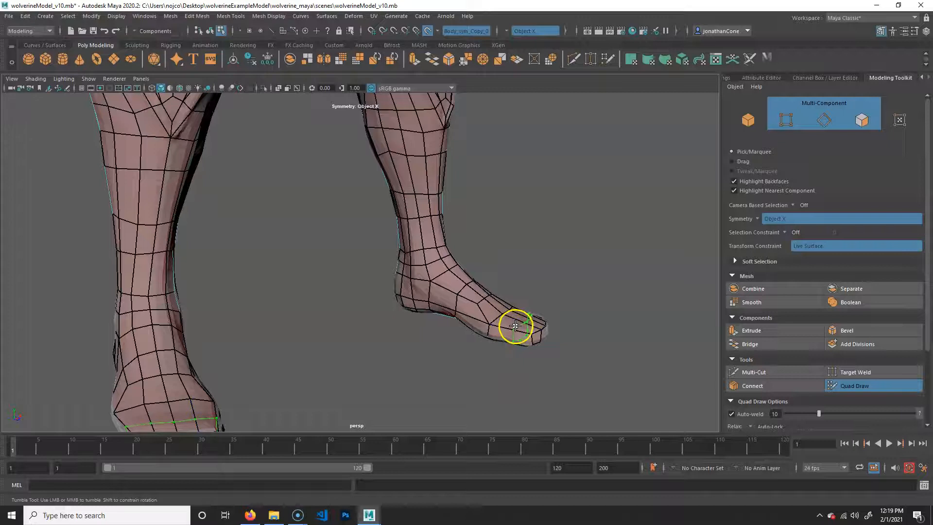
{"action": "left_click", "coordinate": [514, 323], "text": "ctrl"}
{"action": "left_click", "coordinate": [501, 317]}
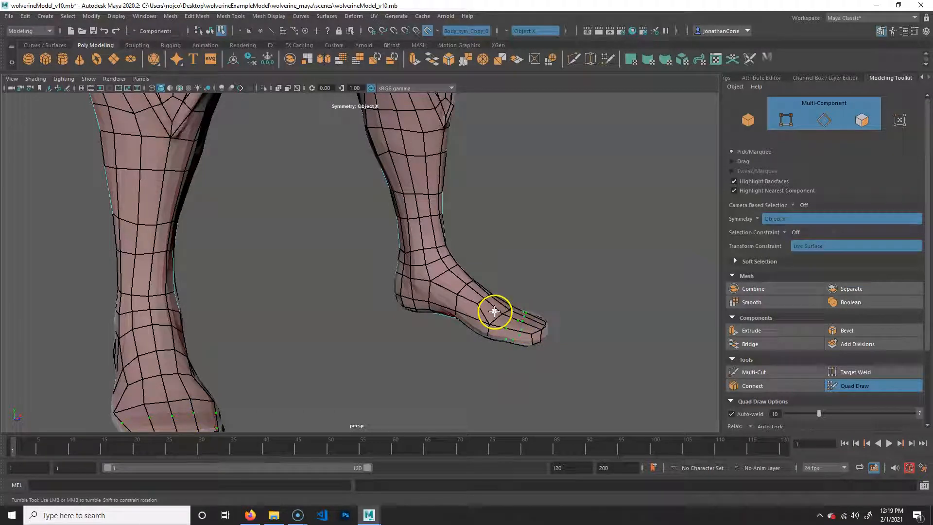
{"action": "left_click", "coordinate": [518, 323], "text": "ctrl"}
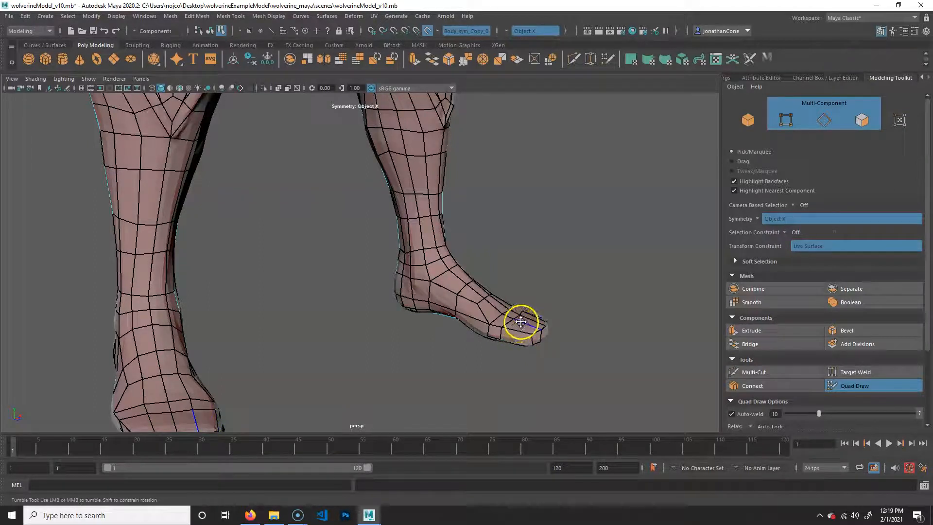
{"action": "key", "text": "ctrl+z"}
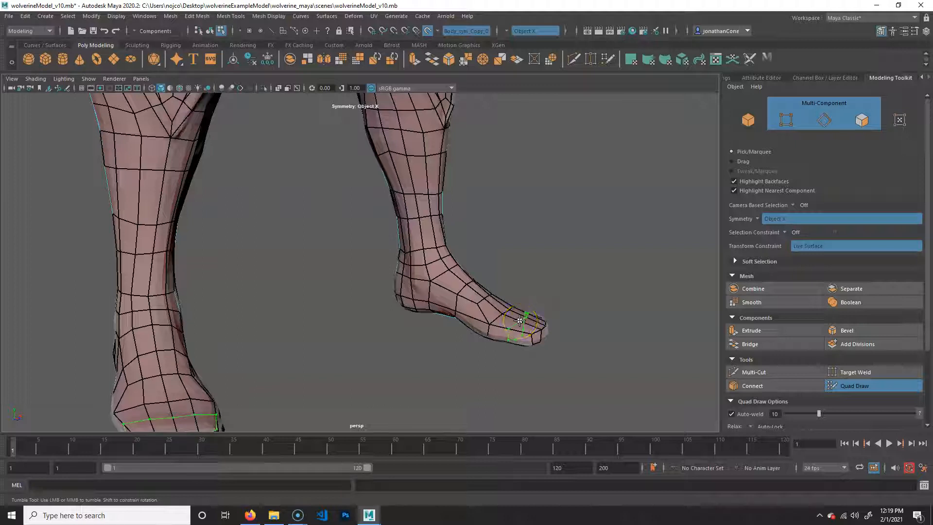
{"action": "left_click", "coordinate": [519, 320], "text": "ctrl"}
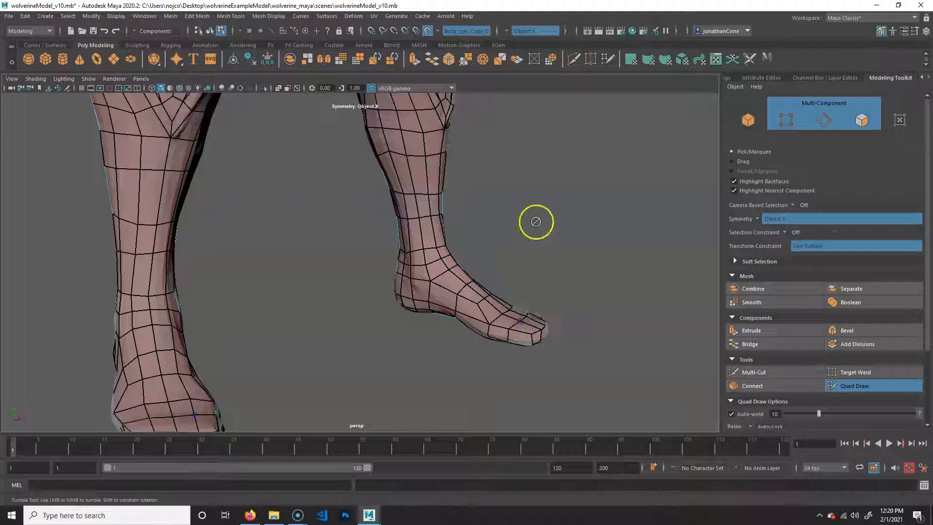
Insert an edge loop around the forearm just above the wrist.
{"action": "middle_click_drag", "start_coordinate": [470, 186], "coordinate": [514, 321], "text": "alt"}
{"action": "middle_click_drag", "start_coordinate": [508, 100], "coordinate": [496, 343], "text": "alt"}
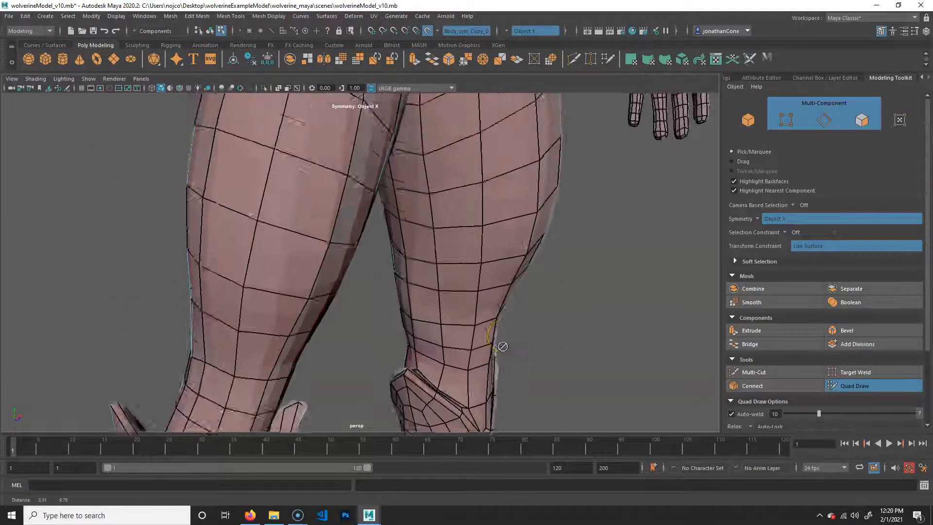
{"action": "middle_click_drag", "start_coordinate": [484, 204], "coordinate": [494, 302], "text": "alt"}
{"action": "middle_click_drag", "start_coordinate": [553, 199], "coordinate": [431, 354], "text": "alt"}
{"action": "left_click_drag", "start_coordinate": [540, 274], "coordinate": [497, 289], "text": "alt"}
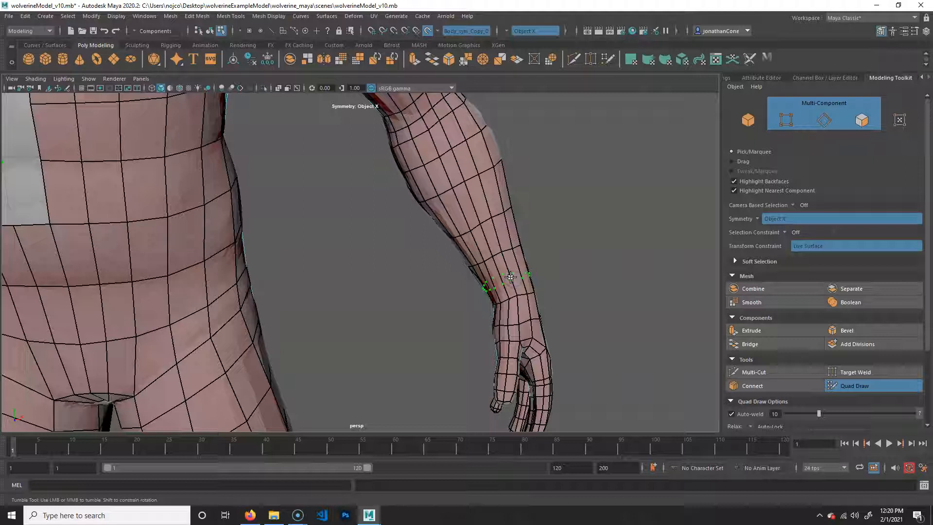
{"action": "left_click", "coordinate": [511, 275], "text": "ctrl"}
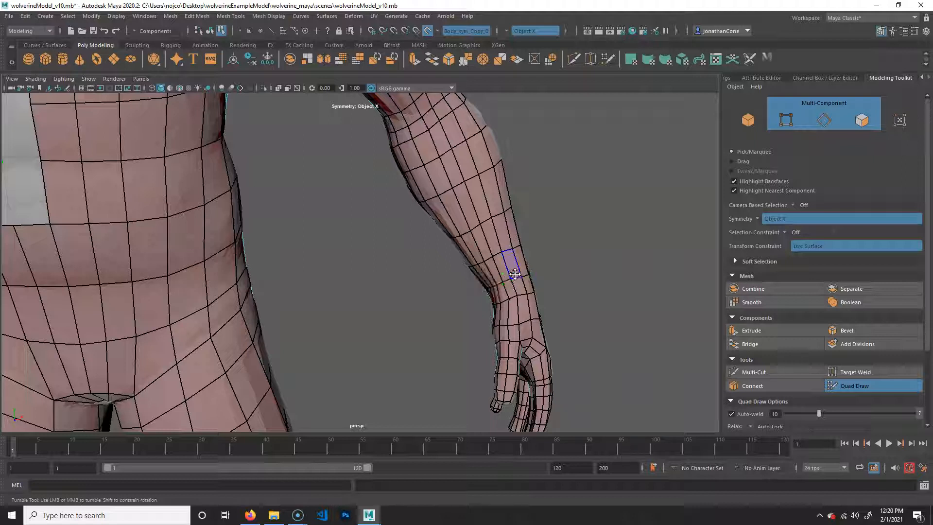
Review the edge flow of the whole body mesh from all around, close up and from a distance.
{"action": "right_click_drag", "start_coordinate": [454, 215], "coordinate": [298, 216], "text": "alt"}
{"action": "middle_click_drag", "start_coordinate": [298, 217], "coordinate": [342, 262], "text": "alt"}
{"action": "left_click_drag", "start_coordinate": [392, 266], "coordinate": [203, 245], "text": "alt"}
{"action": "right_click_drag", "start_coordinate": [355, 273], "coordinate": [370, 277], "text": "alt"}
{"action": "middle_click_drag", "start_coordinate": [370, 278], "coordinate": [356, 235], "text": "alt"}
{"action": "left_click_drag", "start_coordinate": [356, 235], "coordinate": [464, 246], "text": "alt"}
{"action": "right_click_drag", "start_coordinate": [464, 247], "coordinate": [310, 224], "text": "alt"}
{"action": "left_click_drag", "start_coordinate": [375, 231], "coordinate": [432, 222], "text": "alt"}
{"action": "right_click_drag", "start_coordinate": [329, 235], "coordinate": [437, 243], "text": "alt"}
{"action": "middle_click_drag", "start_coordinate": [437, 244], "coordinate": [496, 288], "text": "alt"}
{"action": "left_click_drag", "start_coordinate": [496, 287], "coordinate": [477, 266], "text": "alt"}
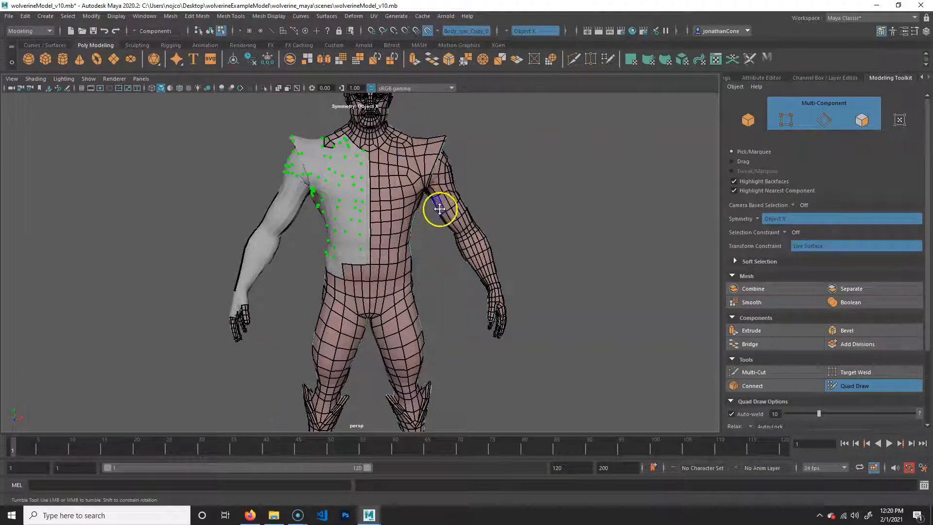
Examine the topology around the shoulder pad, armpit and upper arm up close, and check the full figure from the front.
{"action": "middle_click_drag", "start_coordinate": [438, 243], "coordinate": [454, 342], "text": "alt"}
{"action": "left_click_drag", "start_coordinate": [466, 316], "coordinate": [397, 296], "text": "alt"}
{"action": "right_click_drag", "start_coordinate": [398, 296], "coordinate": [523, 300], "text": "alt"}
{"action": "middle_click_drag", "start_coordinate": [371, 340], "coordinate": [430, 256], "text": "alt"}
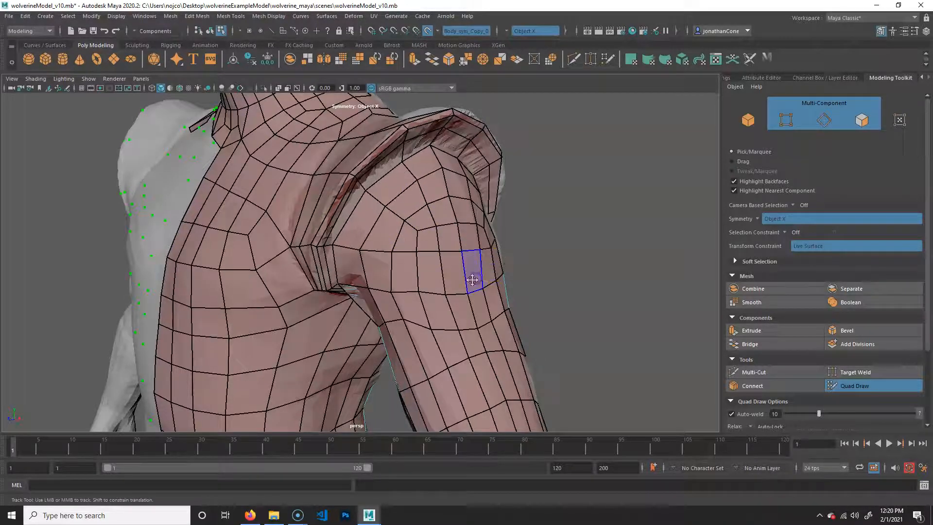
{"action": "scroll", "coordinate": [401, 252], "scroll_direction": "down", "scroll_amount": 5}
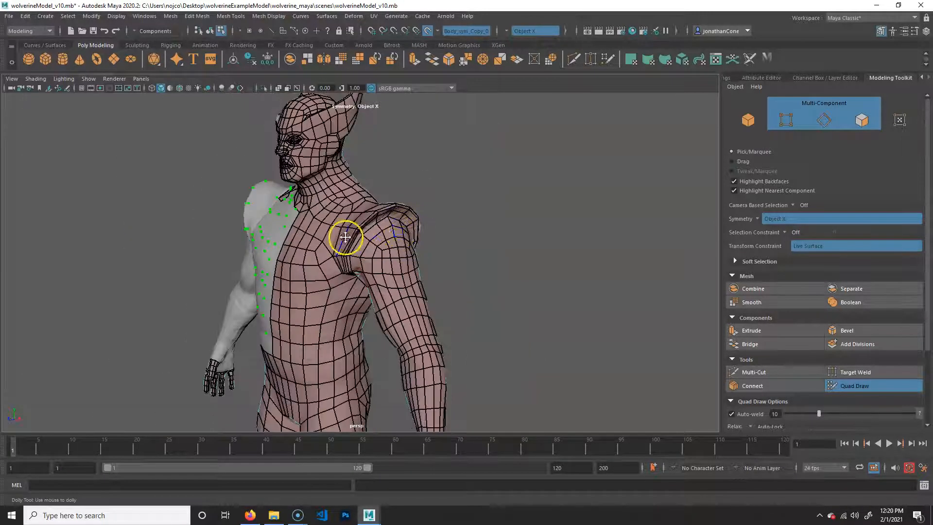
{"action": "left_click_drag", "start_coordinate": [316, 260], "coordinate": [262, 247], "text": "alt"}
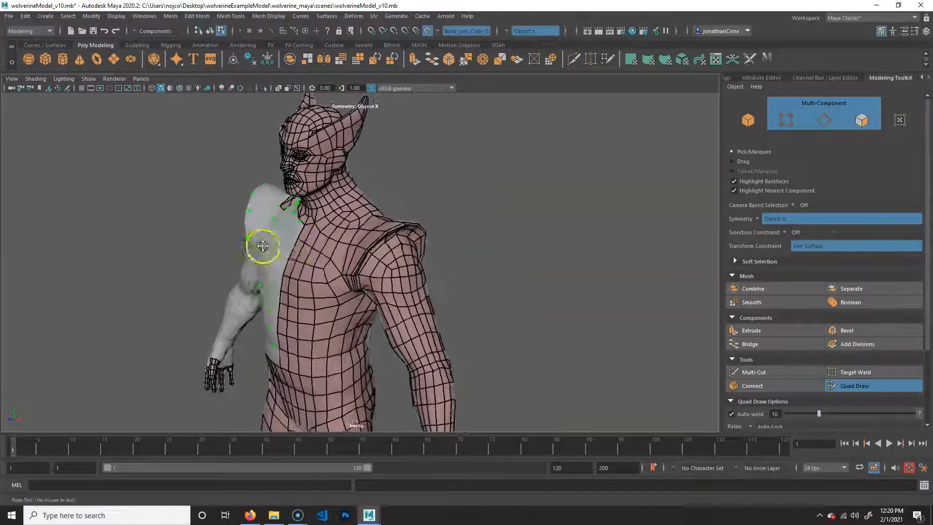
{"action": "scroll", "coordinate": [382, 215], "scroll_direction": "up", "scroll_amount": 5}
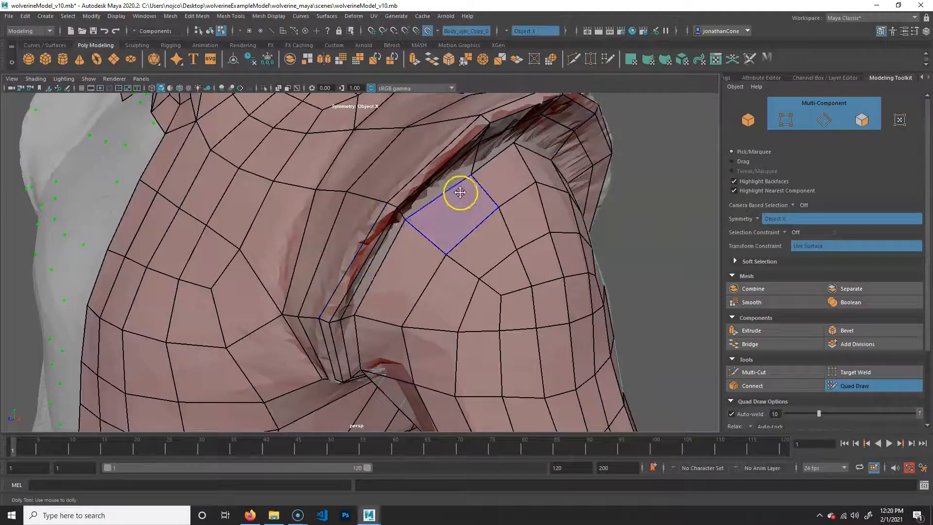
{"action": "scroll", "coordinate": [308, 219], "scroll_direction": "down", "scroll_amount": 6}
{"action": "left_click_drag", "start_coordinate": [430, 251], "coordinate": [396, 282], "text": "alt"}
{"action": "middle_click_drag", "start_coordinate": [396, 281], "coordinate": [408, 263], "text": "alt"}
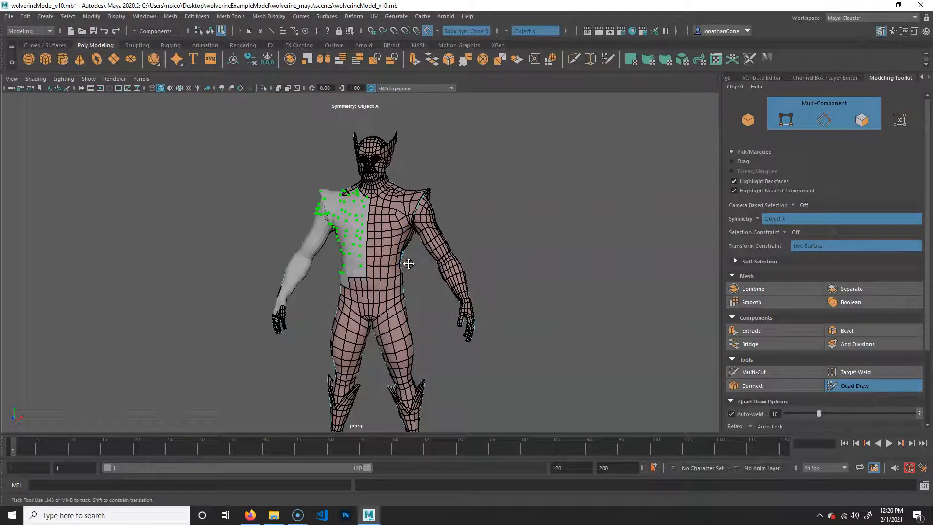